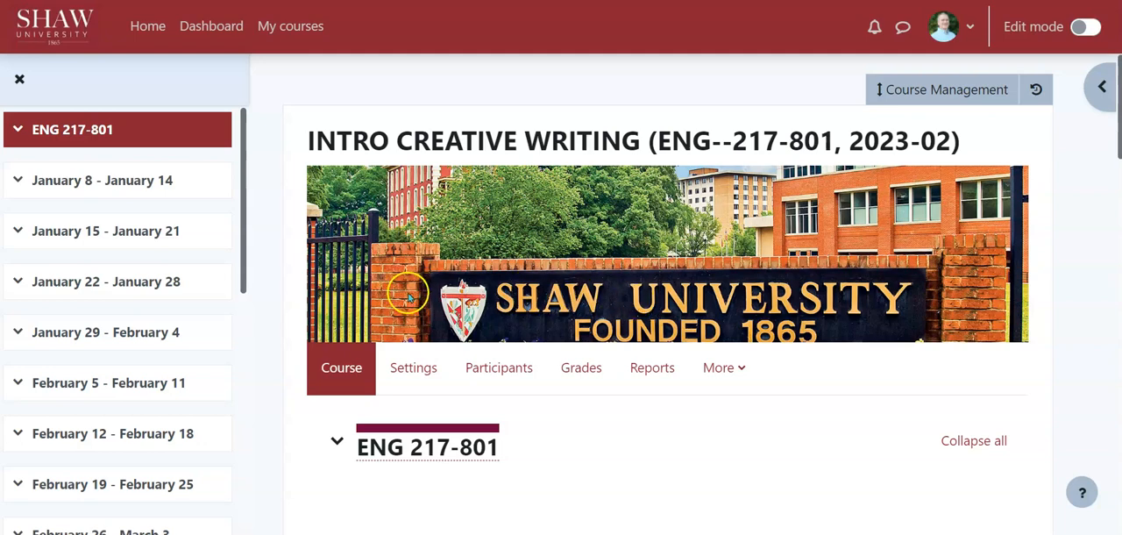
click(650, 351)
scroll(644, 349, down, 20)
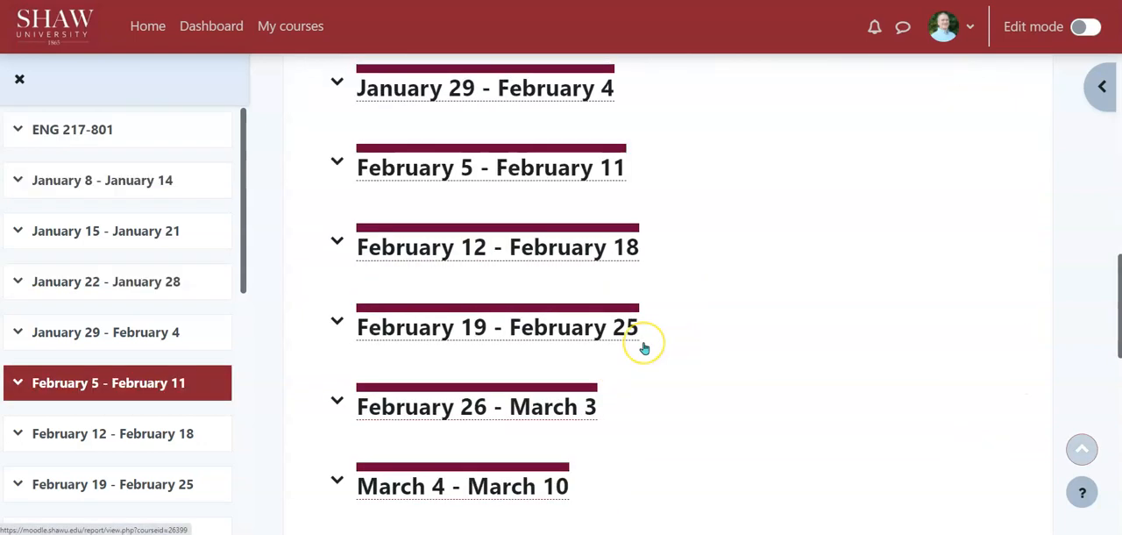
scroll(644, 349, up, 20)
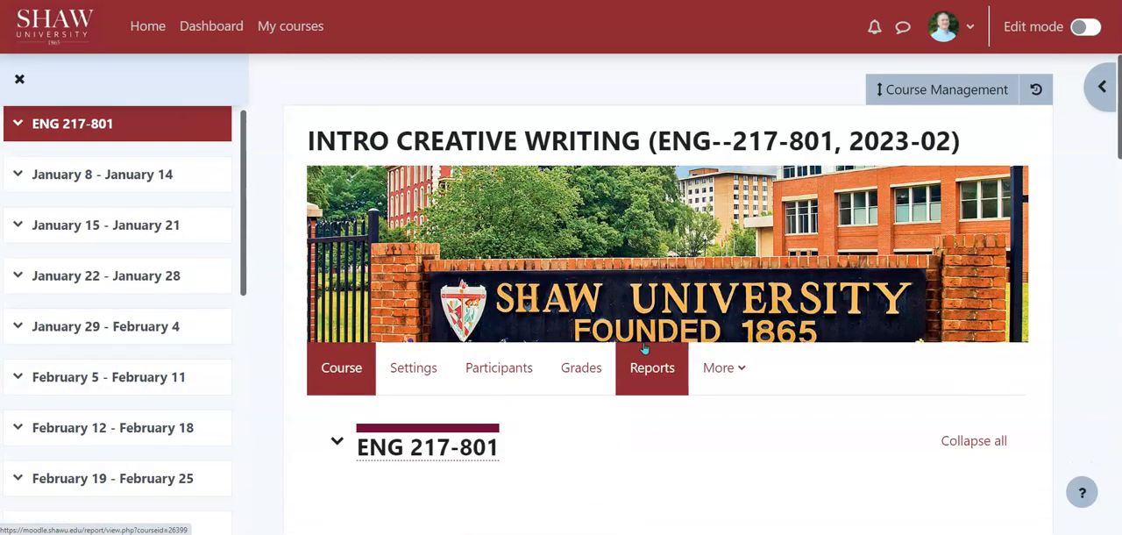
click(797, 261)
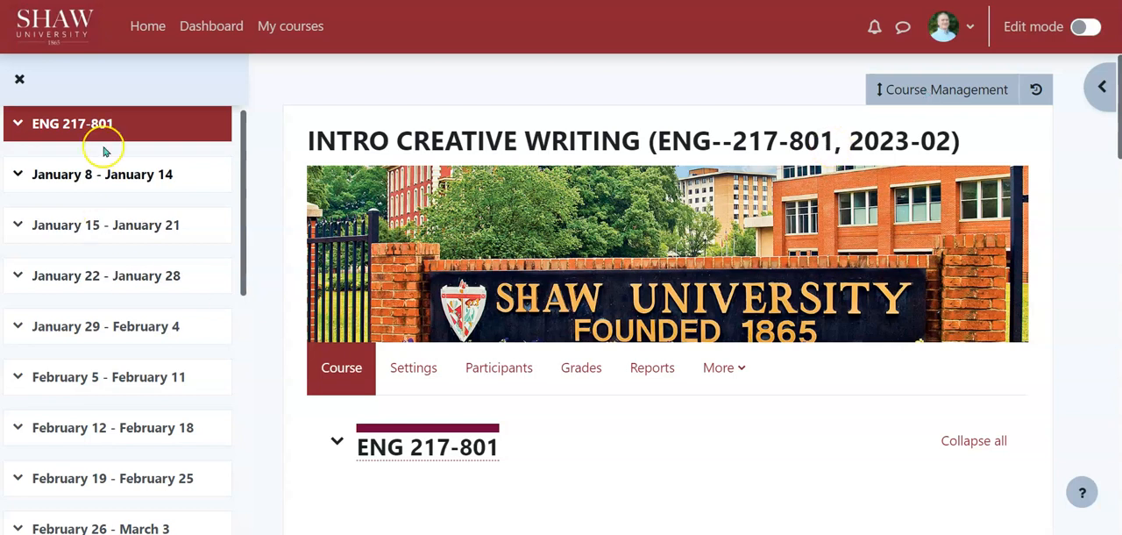
Create a backup of the empty ENG 217-801 course with the default settings, skipping to the final step, and continue to the backup files.
click(925, 90)
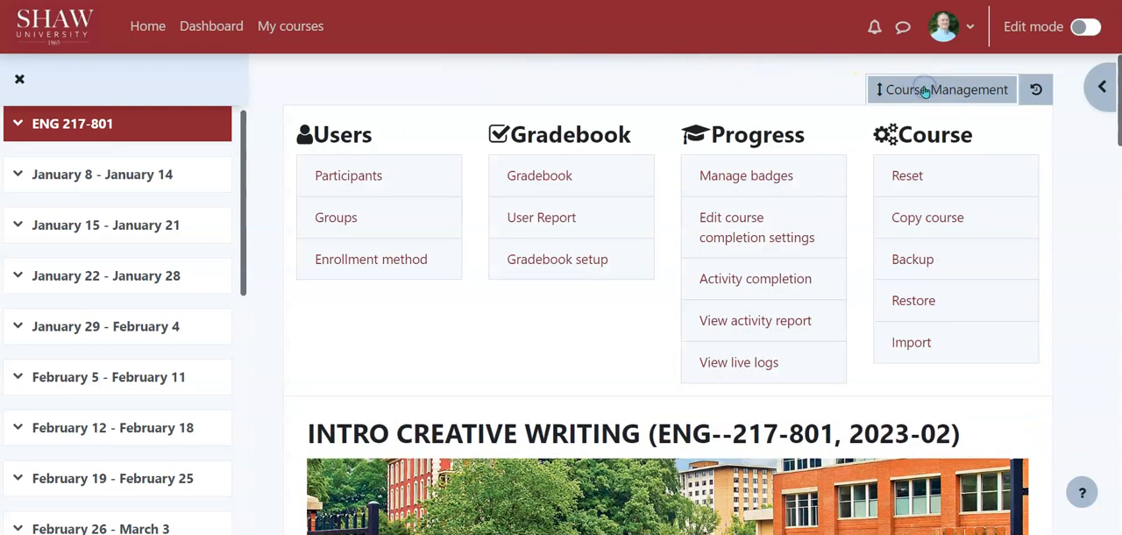
click(911, 261)
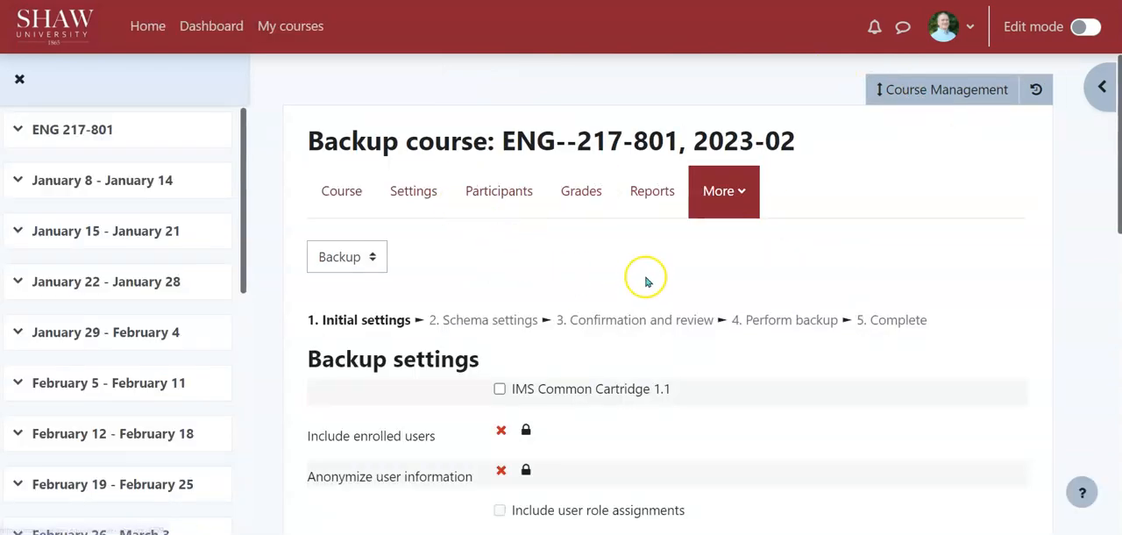
scroll(639, 278, down, 2)
scroll(614, 200, down, 10)
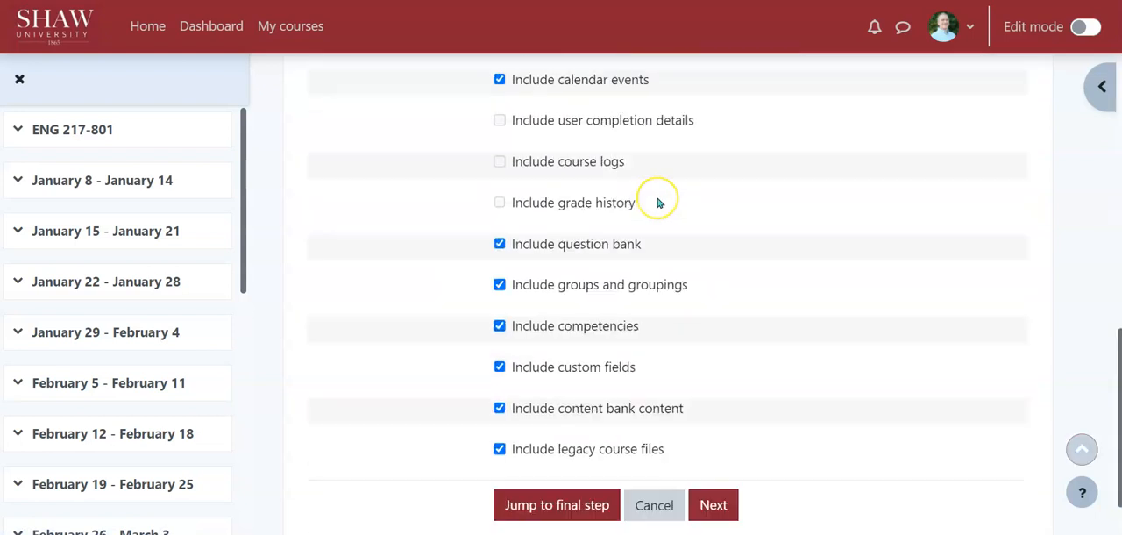
click(538, 437)
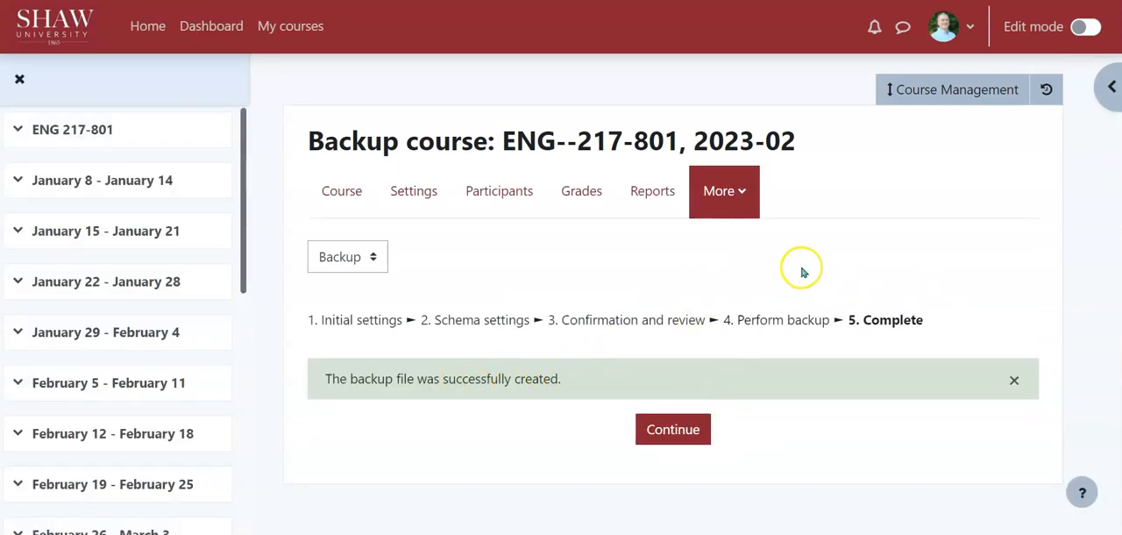
click(670, 436)
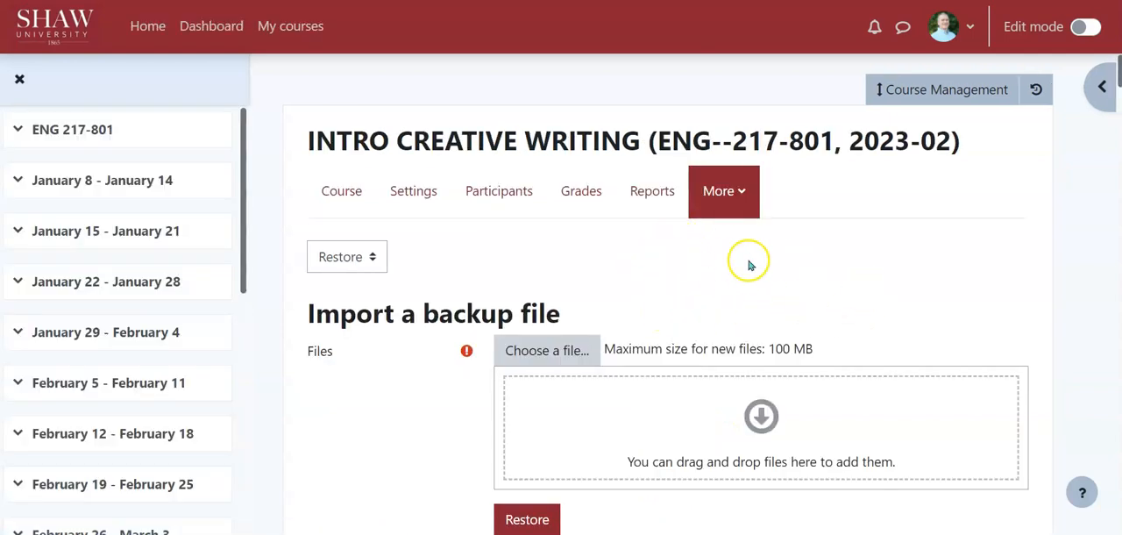
Examine the date and file size of the newest backup in the user private backup area.
scroll(683, 256, down, 2)
scroll(693, 252, down, 4)
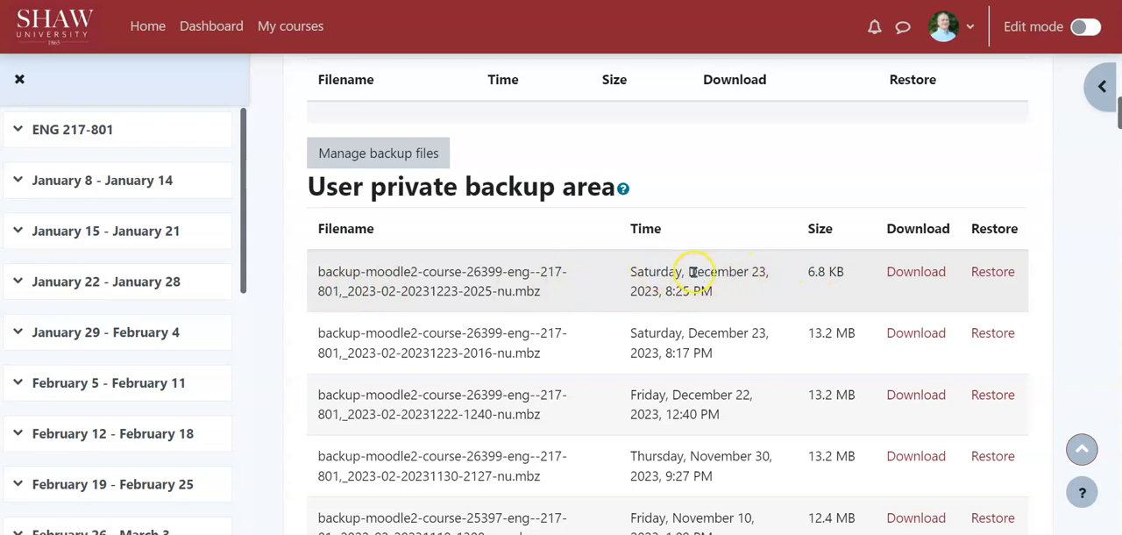
drag(689, 272, 762, 272)
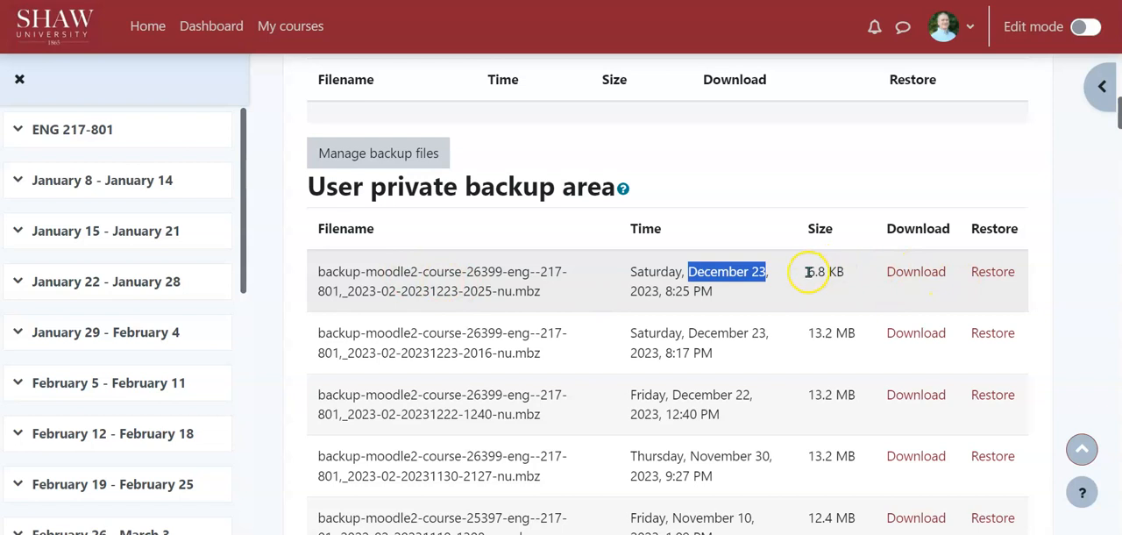
drag(807, 271, 843, 271)
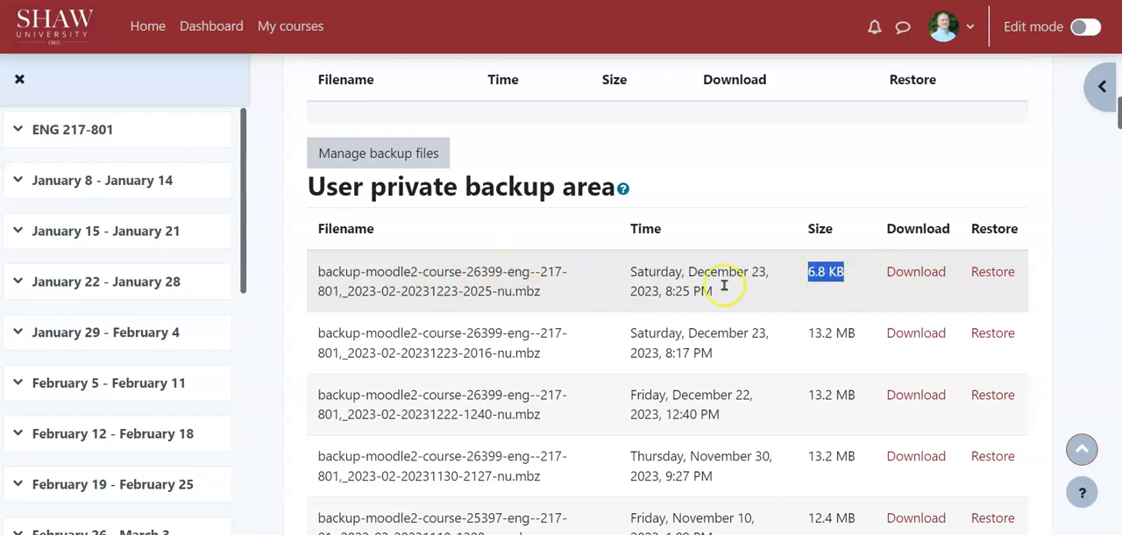
scroll(837, 219, up, 6)
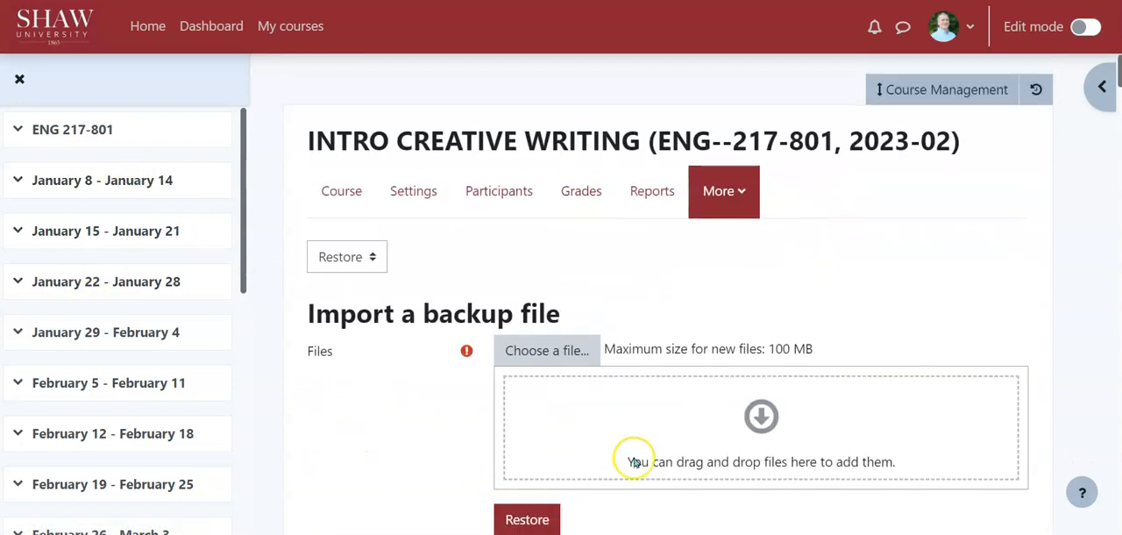
scroll(841, 267, down, 2)
scroll(859, 268, up, 2)
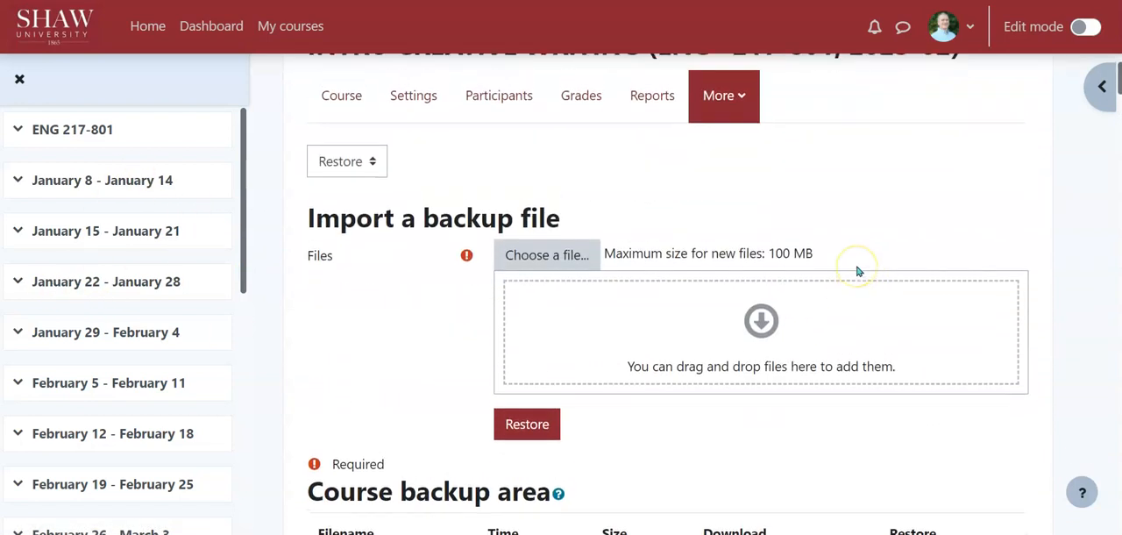
scroll(859, 272, down, 1)
scroll(859, 272, up, 1)
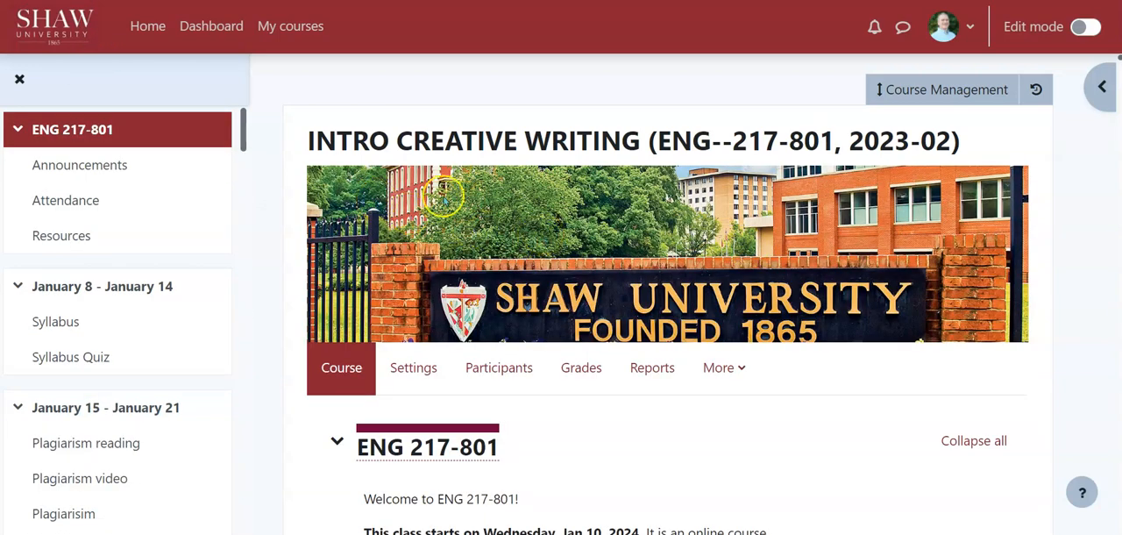
Look through the built-out ENG 217-801 course page, including its introduction, weekly sections, activities and resources.
scroll(666, 254, down, 2)
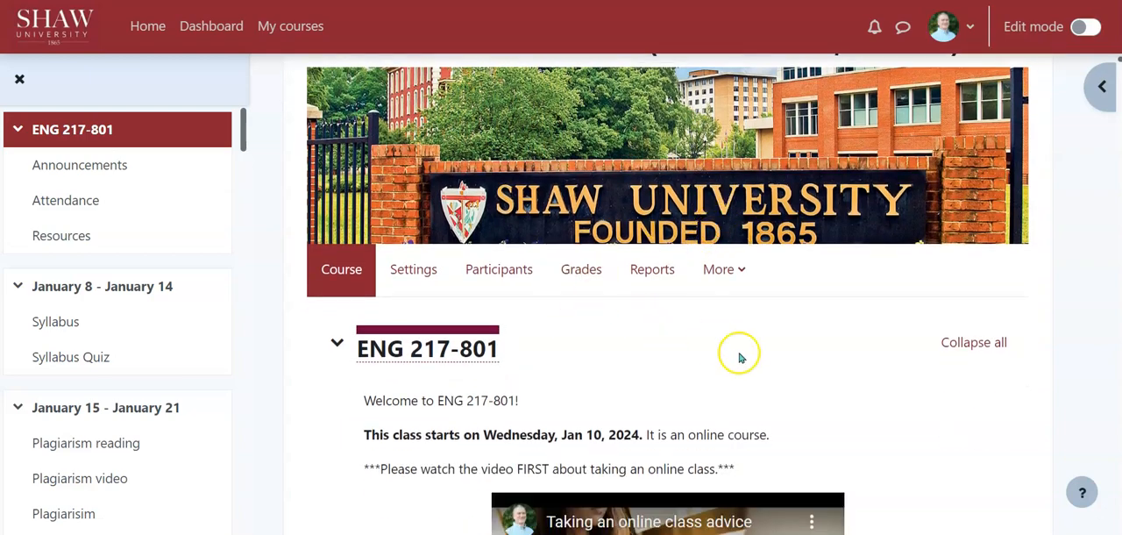
scroll(738, 358, down, 10)
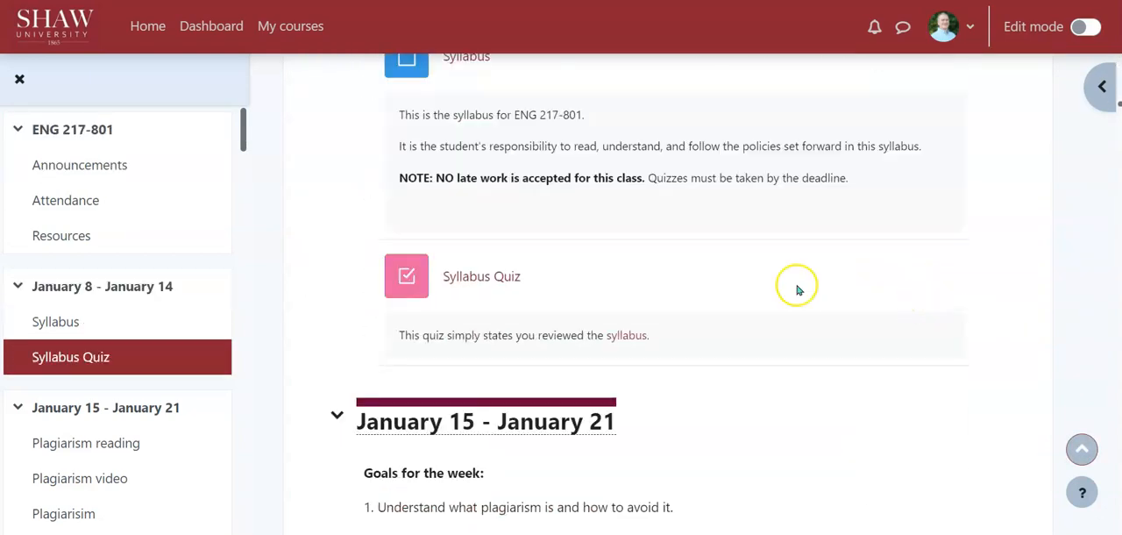
scroll(307, 229, down, 20)
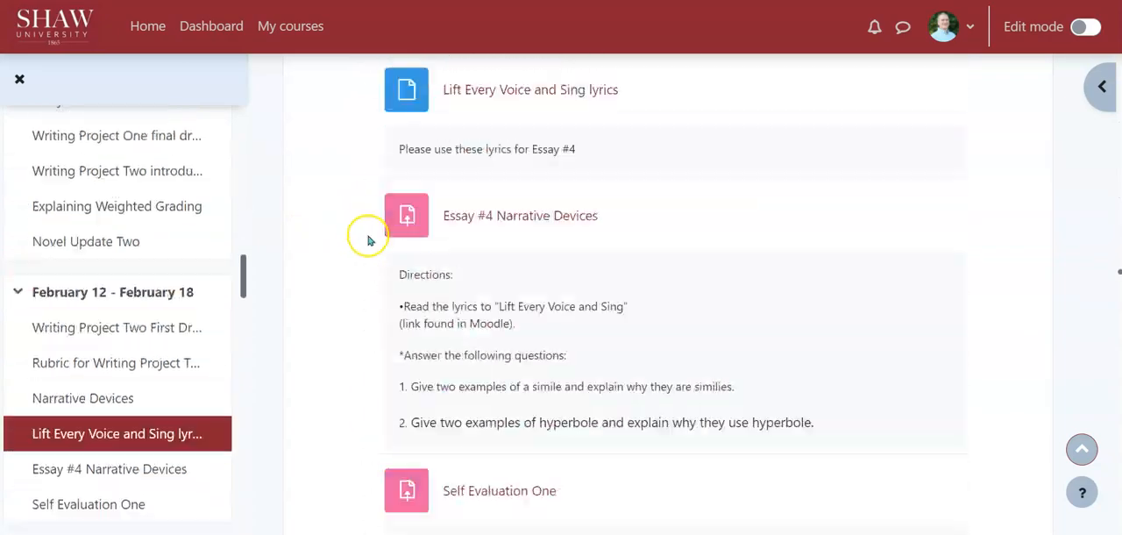
scroll(368, 239, down, 5)
scroll(368, 239, up, 15)
scroll(370, 241, up, 20)
scroll(370, 241, up, 20)
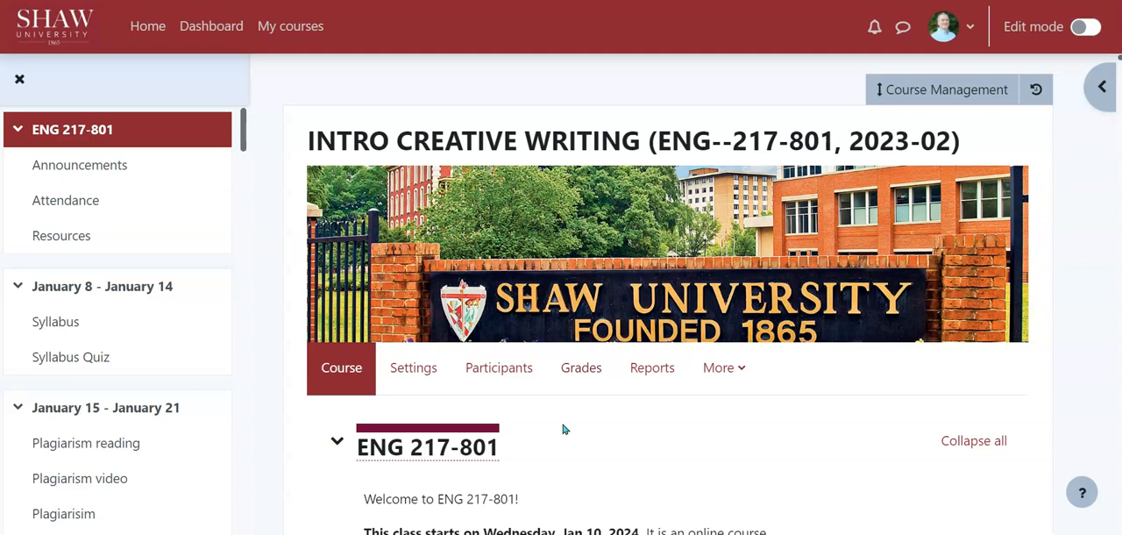
scroll(666, 325, down, 4)
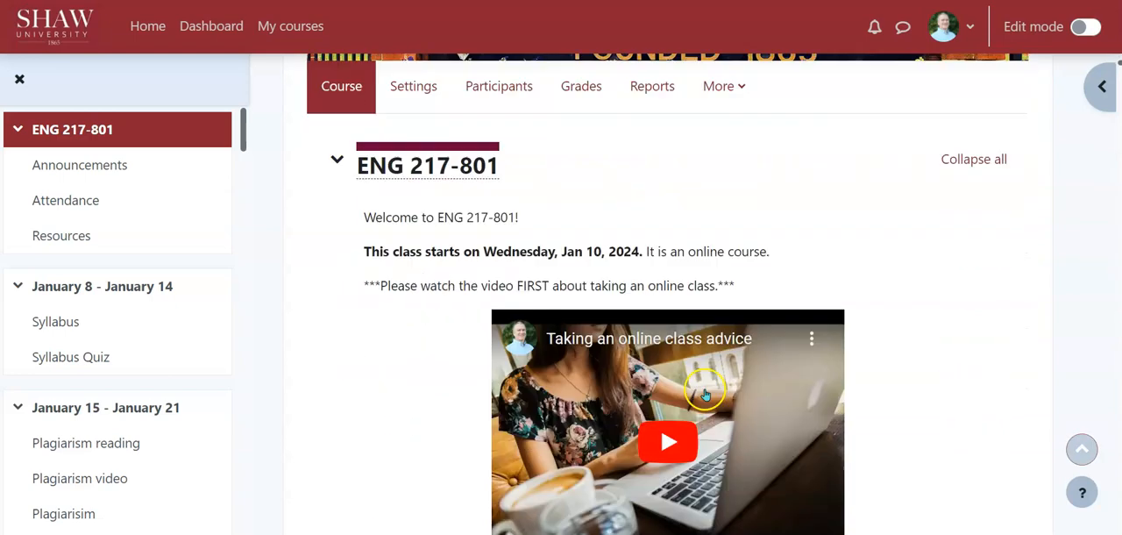
scroll(768, 446, down, 14)
scroll(701, 444, up, 7)
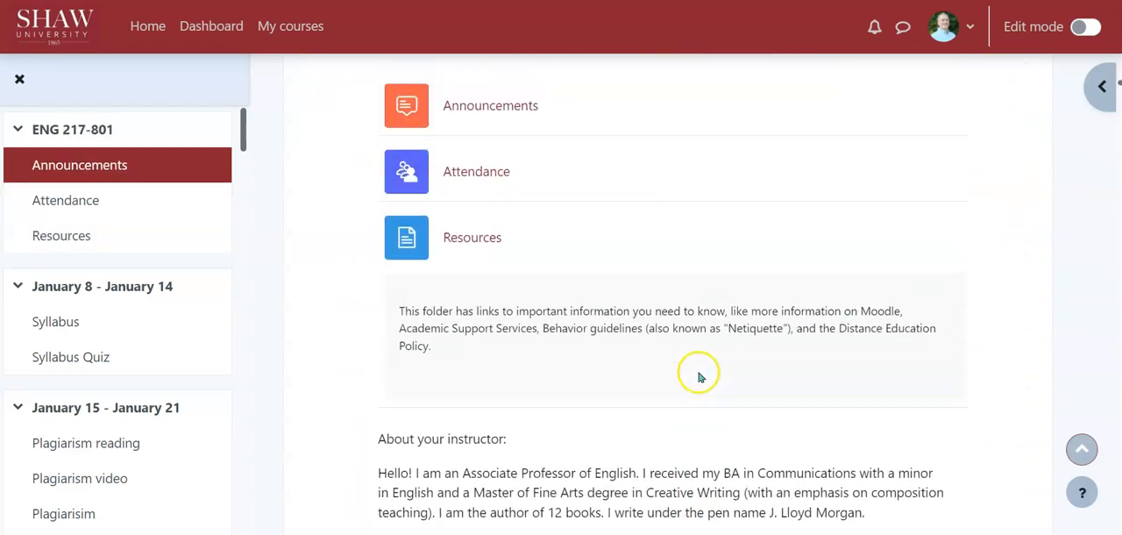
scroll(642, 341, up, 10)
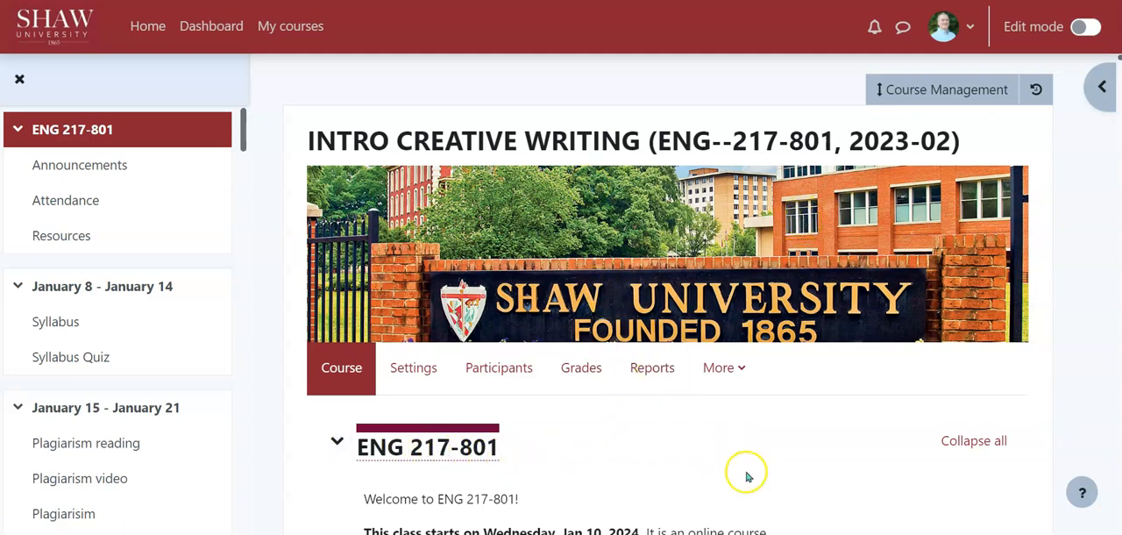
scroll(750, 464, down, 5)
scroll(756, 460, up, 5)
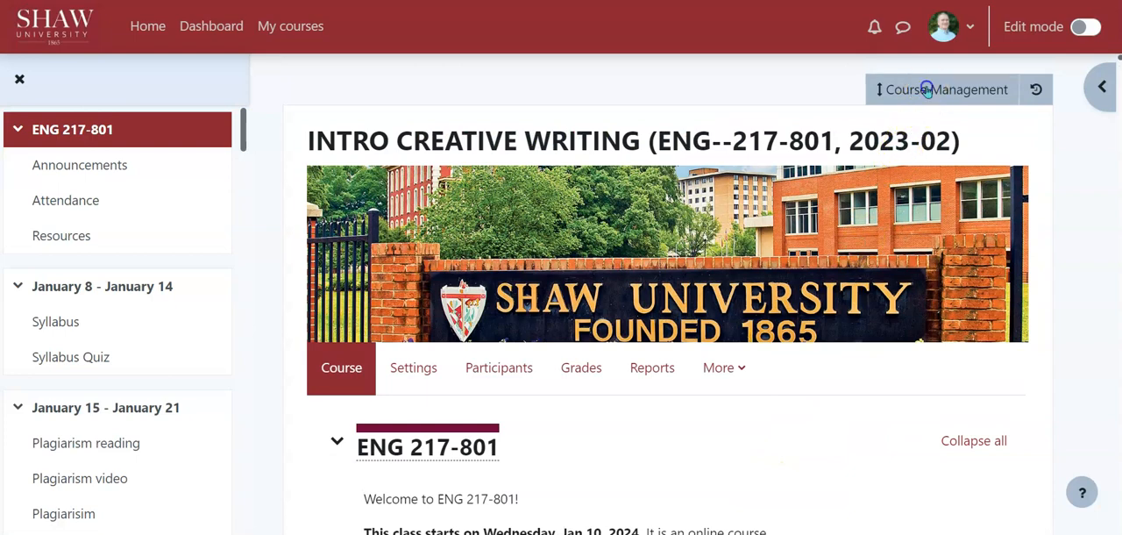
Back up the built-out ENG 217-801 course with the default settings, skipping to the final step, and continue to the backup files.
click(926, 91)
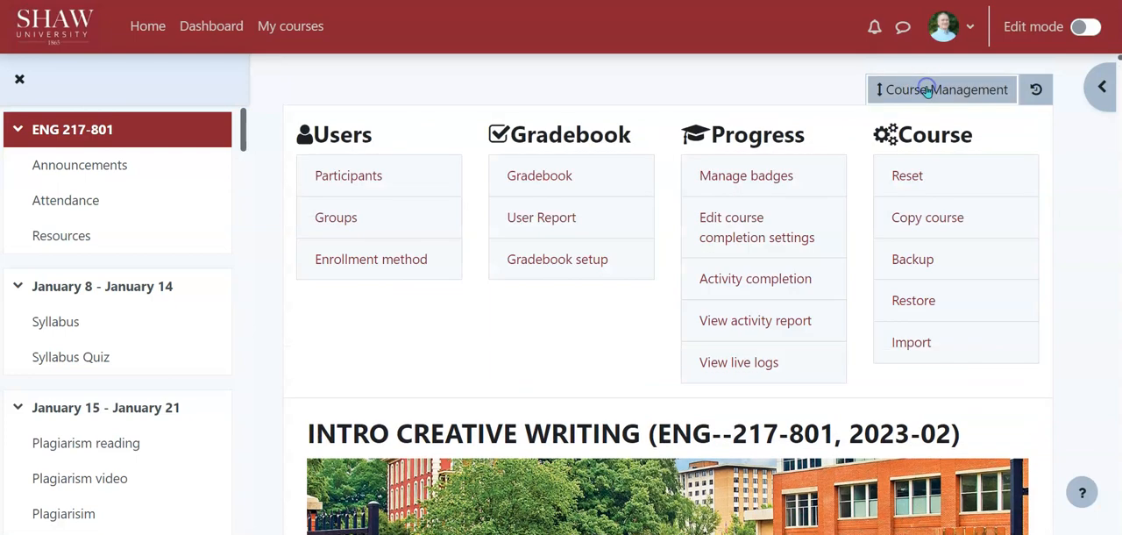
click(914, 261)
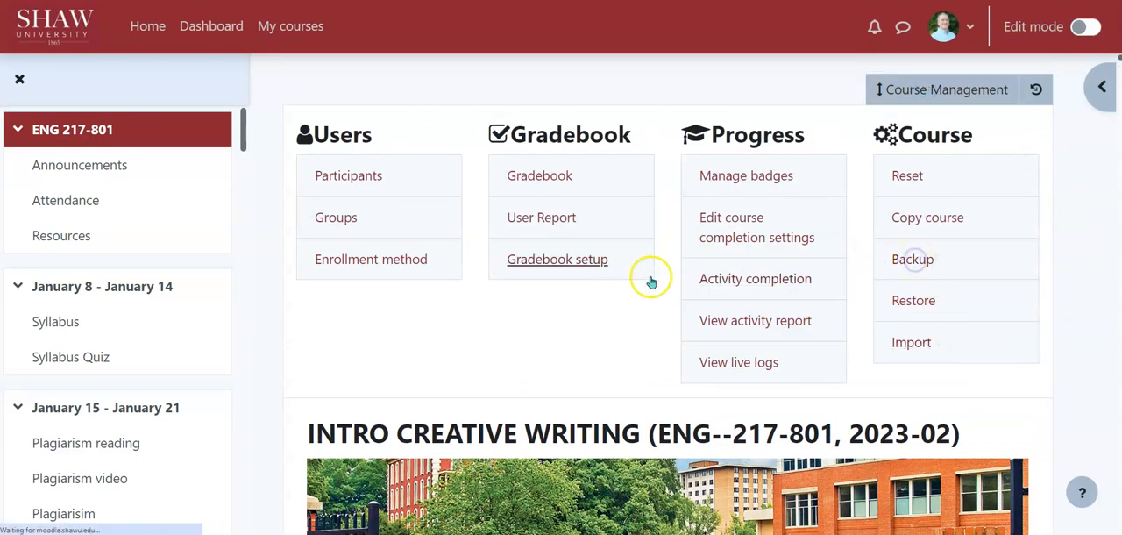
scroll(596, 237, down, 9)
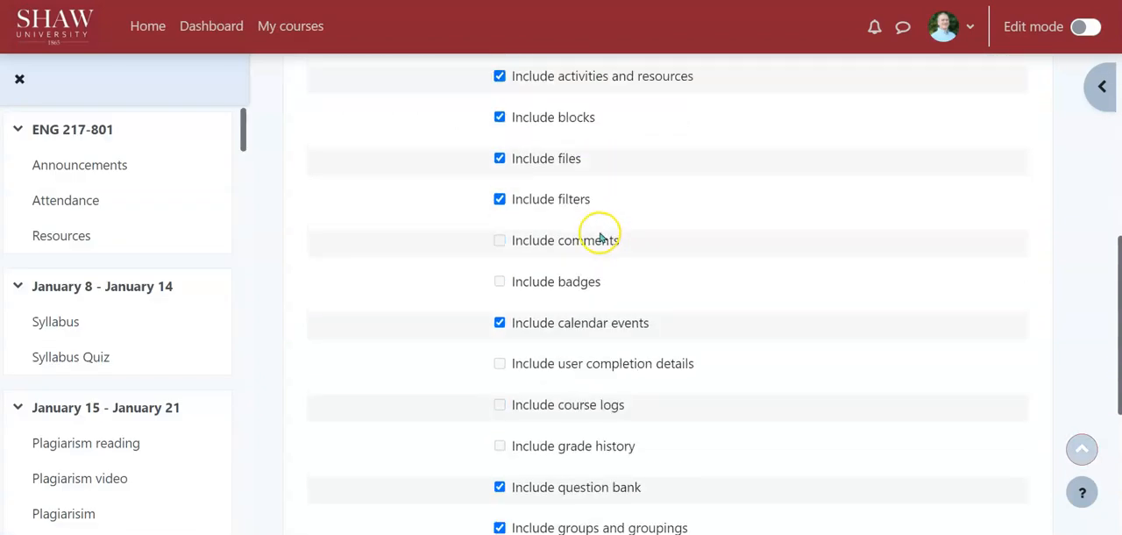
click(596, 435)
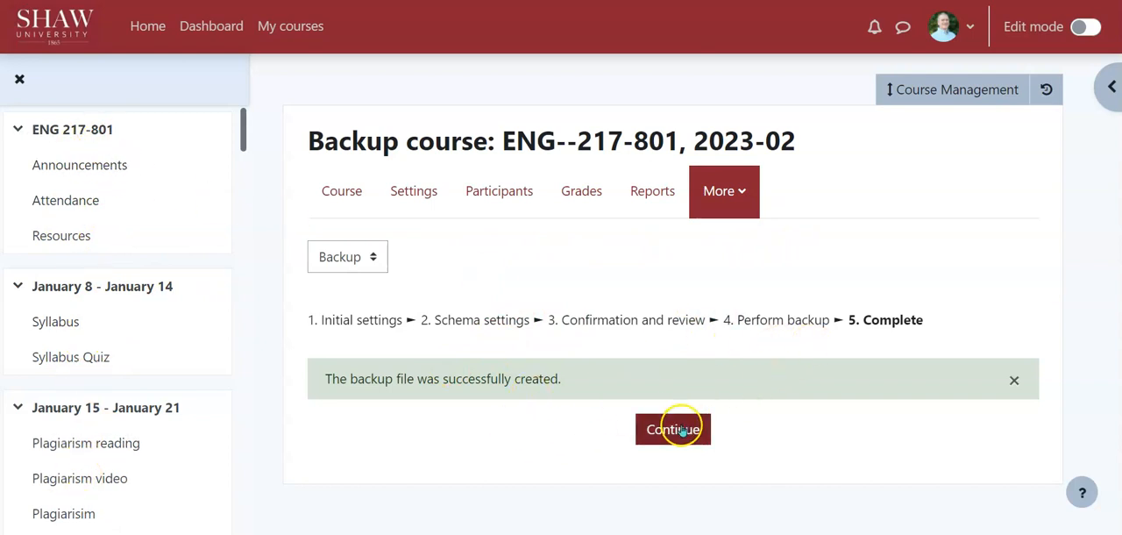
click(675, 427)
Download the newest course backup, dated December 23, 2023, 8:34 PM, from the user private backup area.
scroll(871, 289, down, 5)
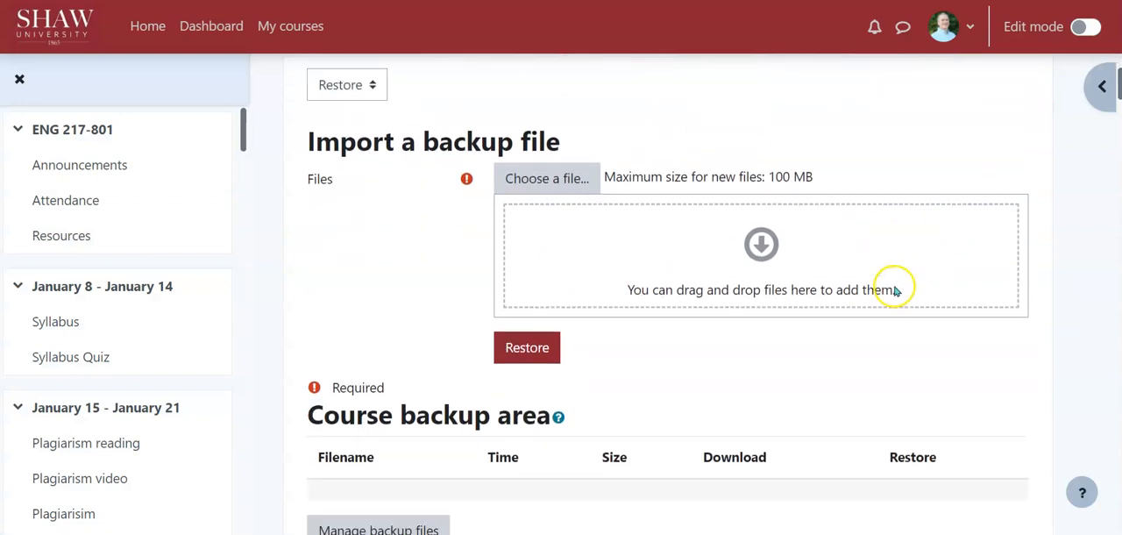
scroll(857, 351, up, 1)
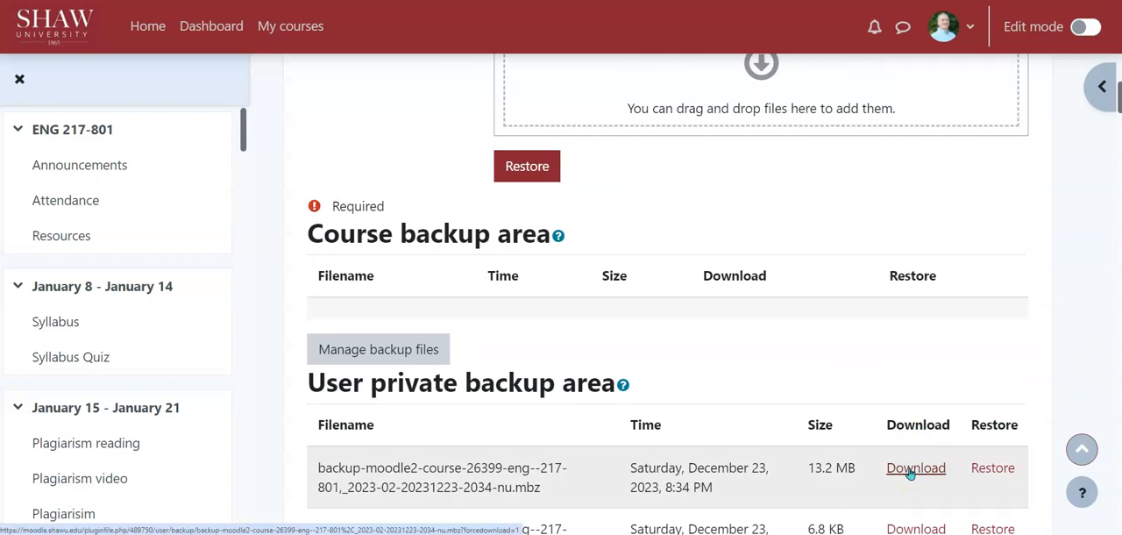
scroll(839, 190, up, 2)
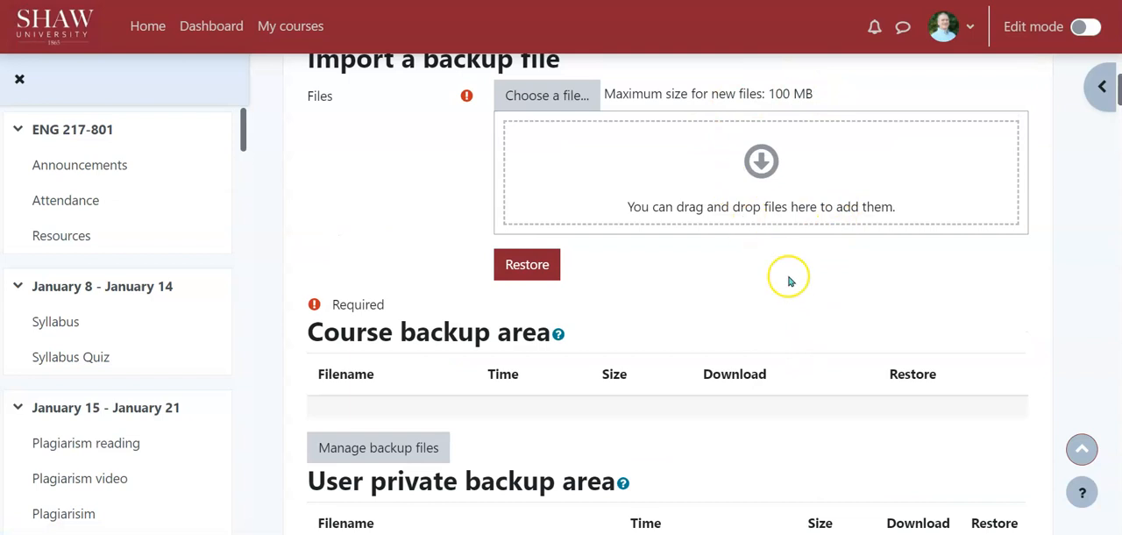
scroll(871, 263, down, 2)
scroll(873, 263, up, 1)
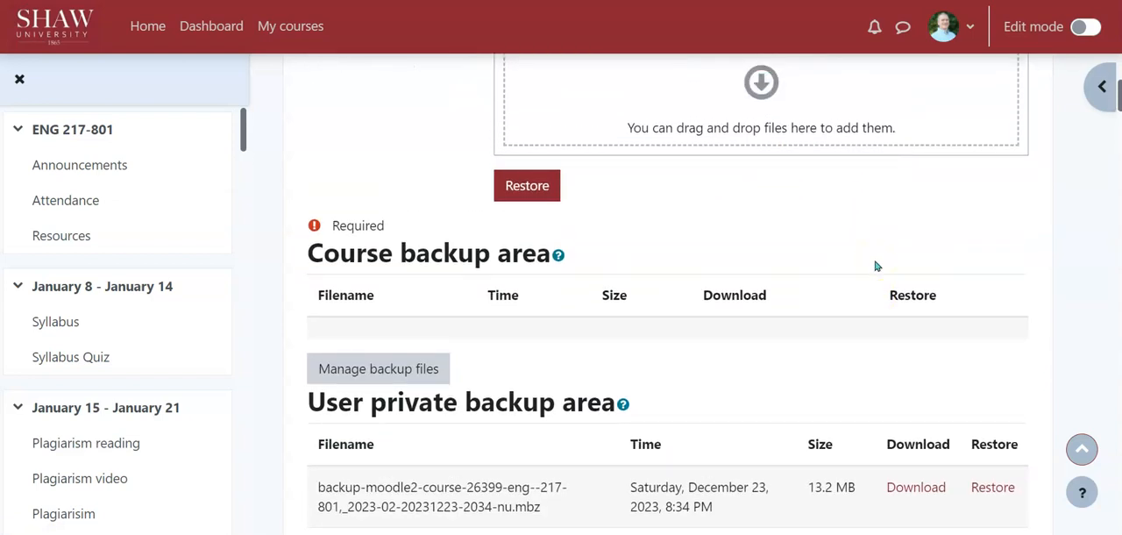
click(910, 489)
scroll(795, 343, down, 2)
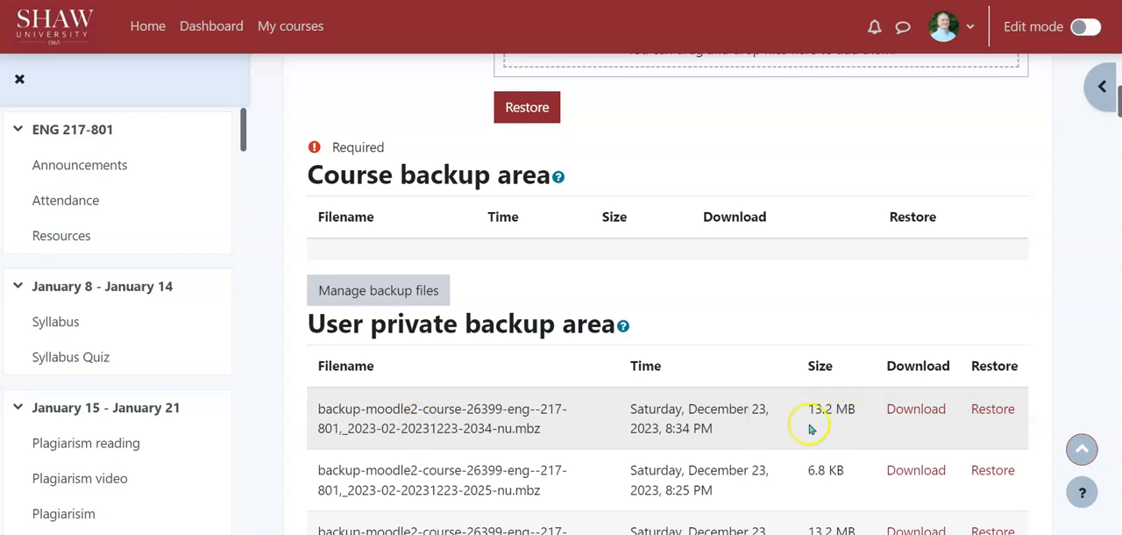
Open the course's Restore page from the course management options and go to the area for importing a backup file.
scroll(744, 328, up, 3)
scroll(742, 334, up, 1)
scroll(742, 334, down, 2)
scroll(742, 334, up, 3)
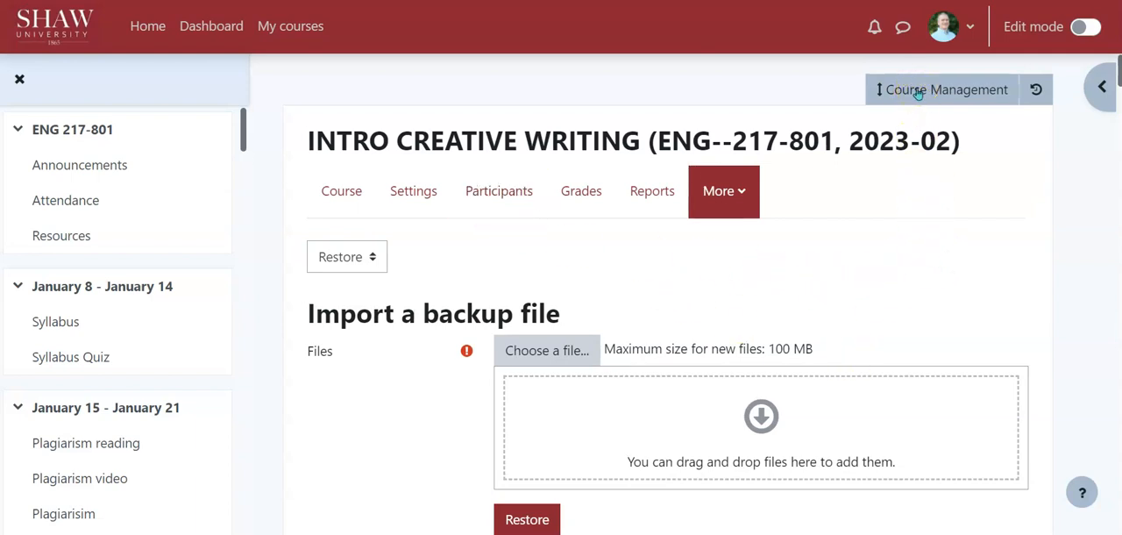
click(951, 90)
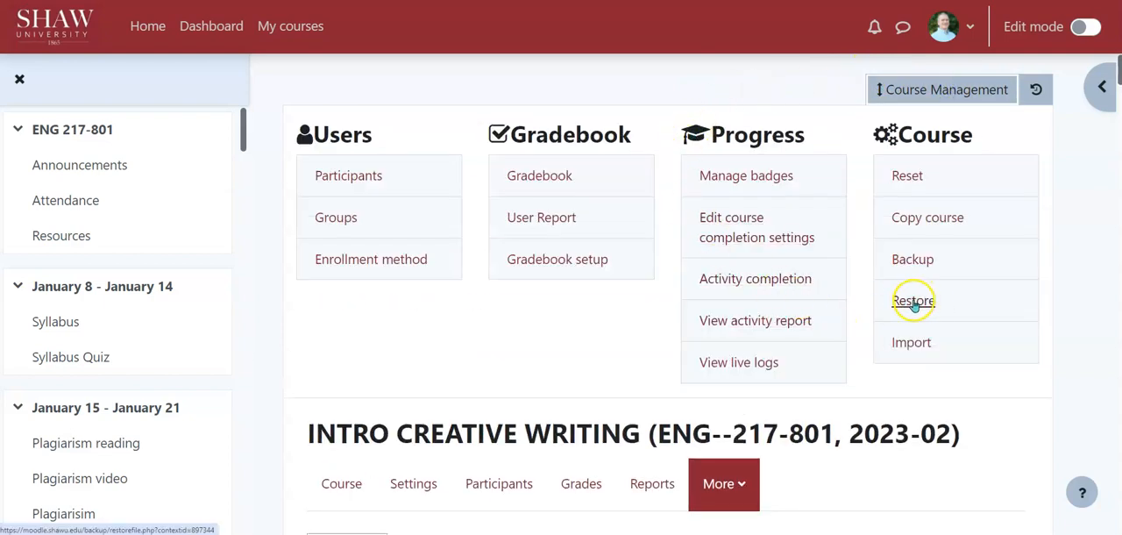
click(912, 302)
scroll(863, 279, down, 1)
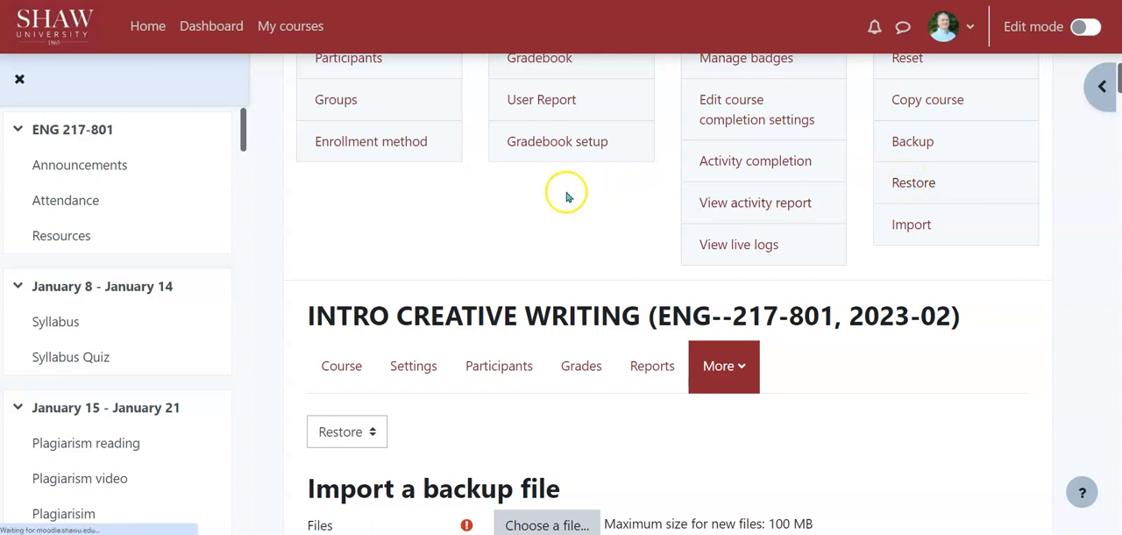
scroll(566, 193, down, 2)
scroll(733, 236, down, 3)
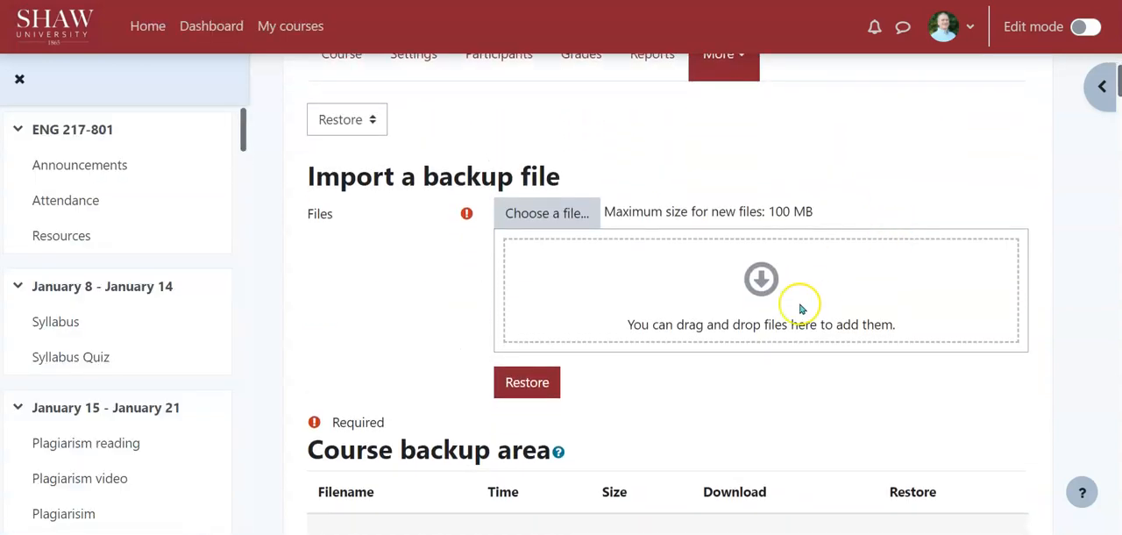
Start restoring the newest course backup, dated December 23, 2023, 8:34 PM, from the user private backup area.
scroll(666, 185, down, 1)
scroll(645, 170, up, 2)
scroll(637, 184, down, 3)
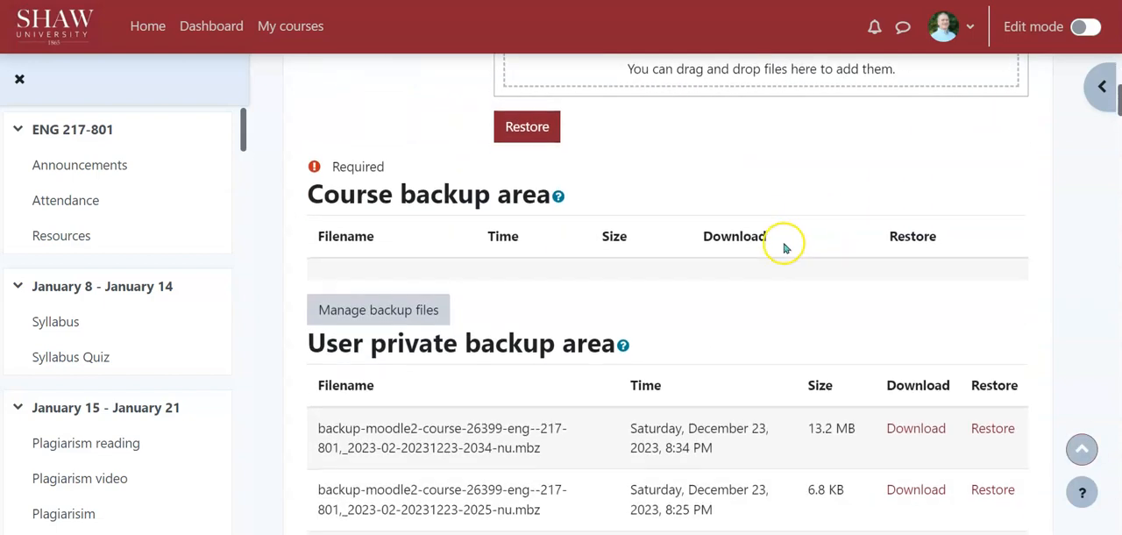
scroll(770, 324, down, 1)
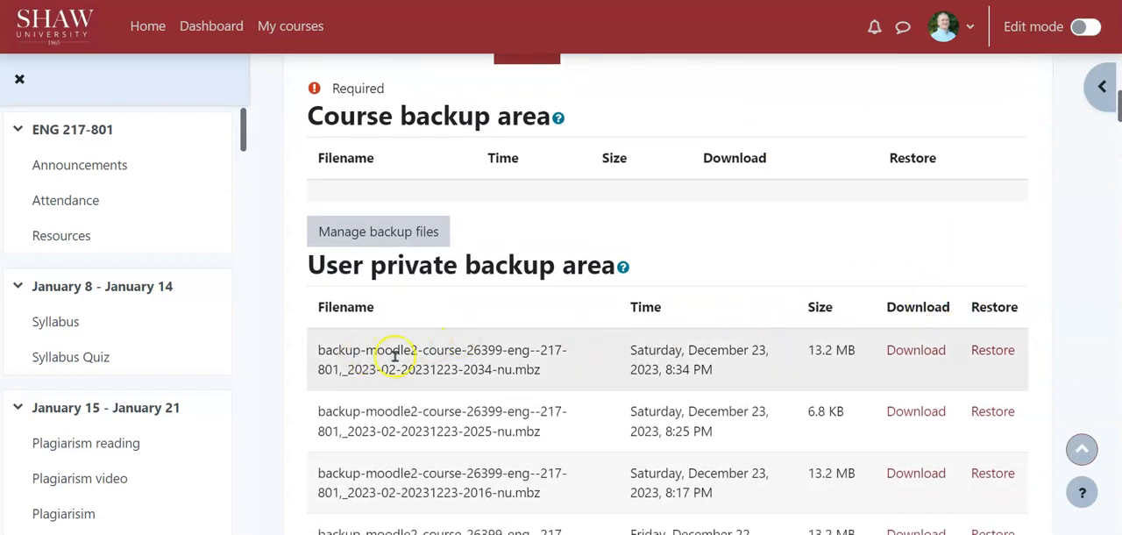
scroll(601, 158, up, 5)
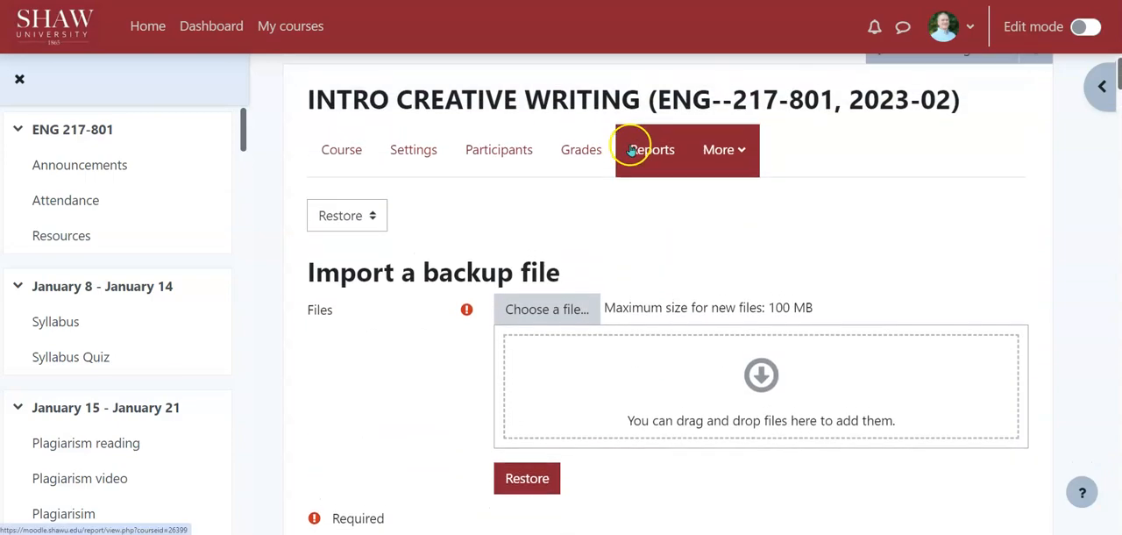
scroll(719, 200, down, 15)
scroll(732, 202, up, 10)
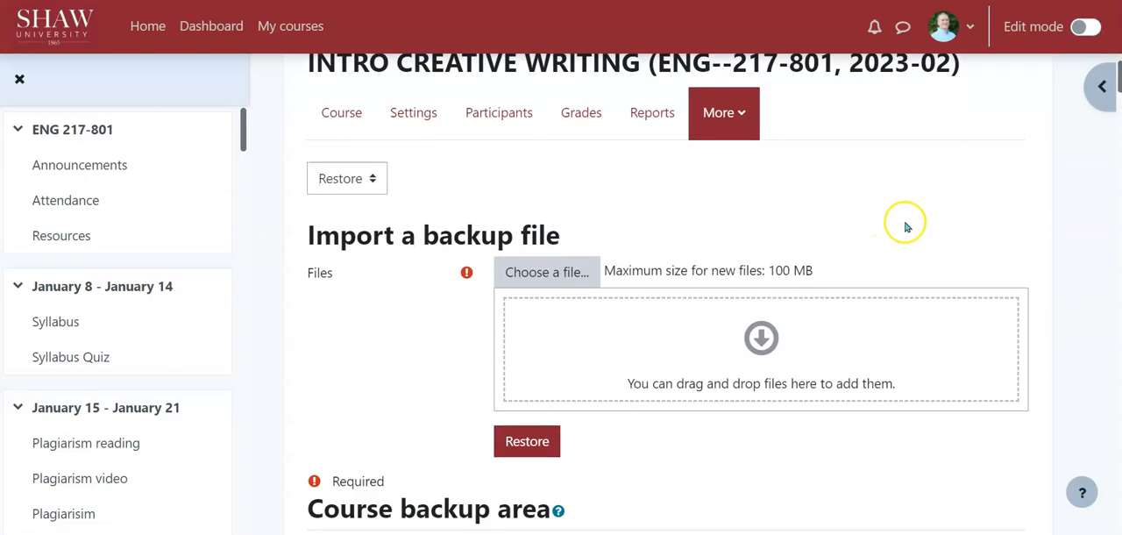
scroll(906, 227, down, 4)
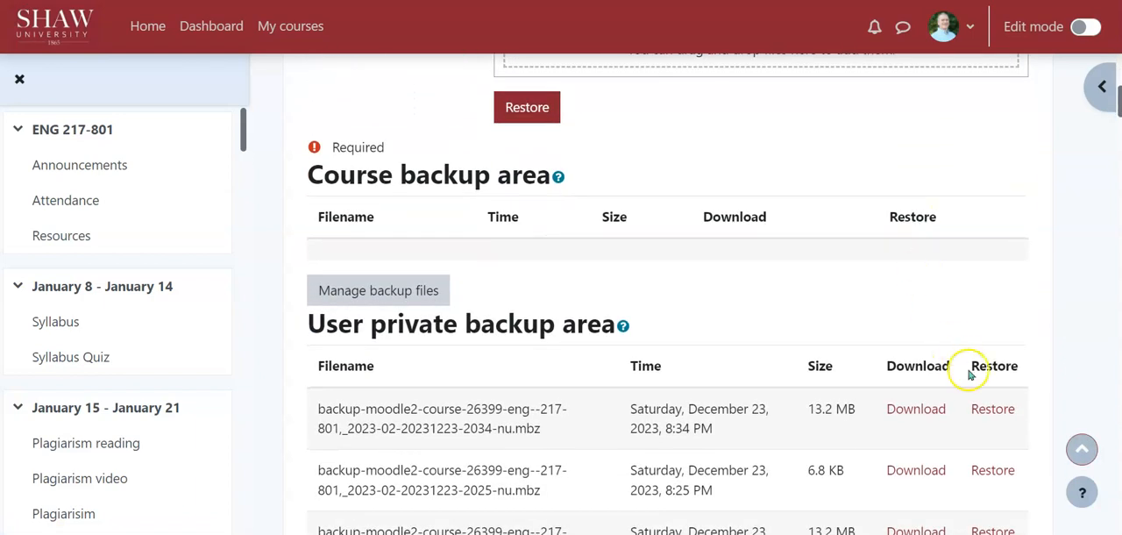
click(993, 415)
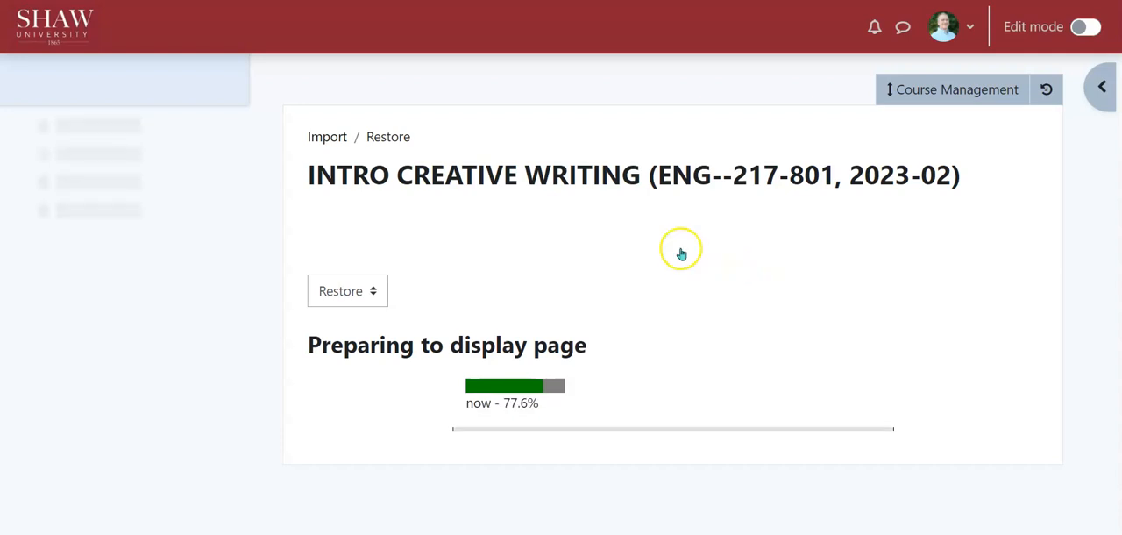
Review the backup's details, settings and included sections, and continue to the restore destination stage.
scroll(787, 272, down, 5)
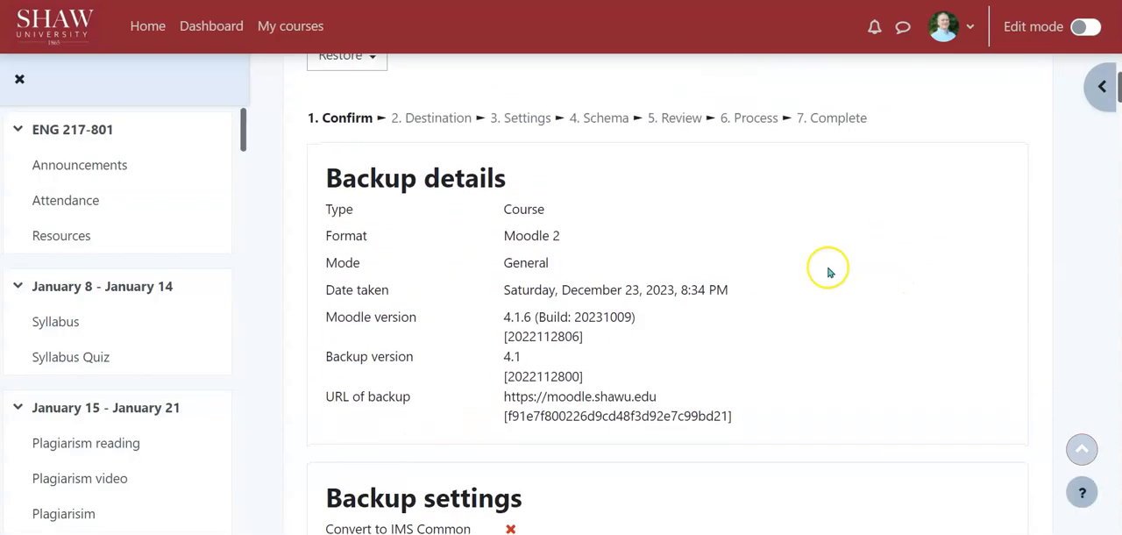
scroll(686, 273, down, 6)
scroll(706, 275, up, 2)
scroll(445, 181, down, 10)
scroll(733, 205, up, 19)
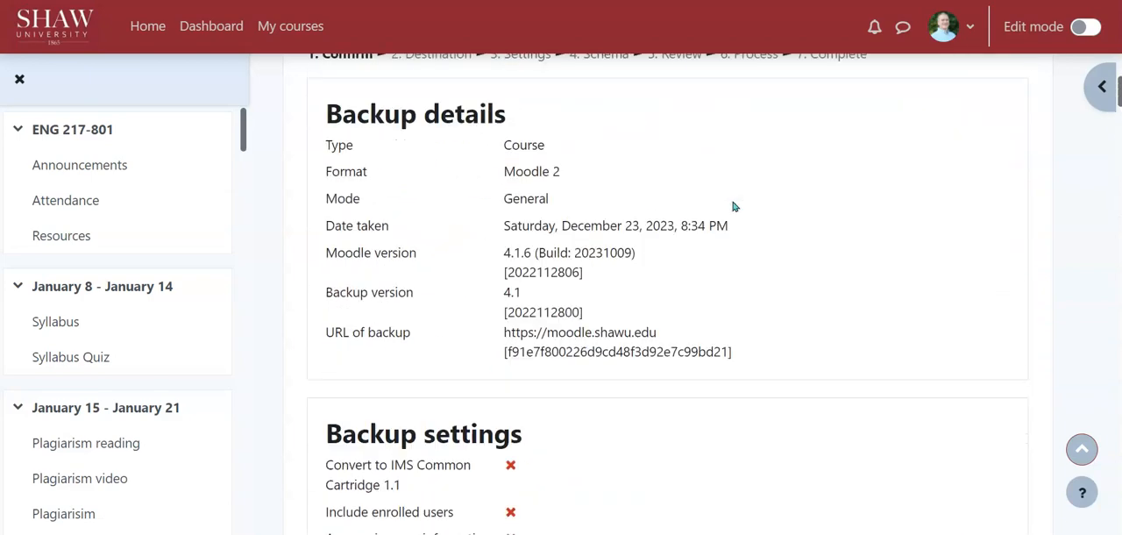
scroll(733, 204, down, 5)
scroll(733, 205, up, 6)
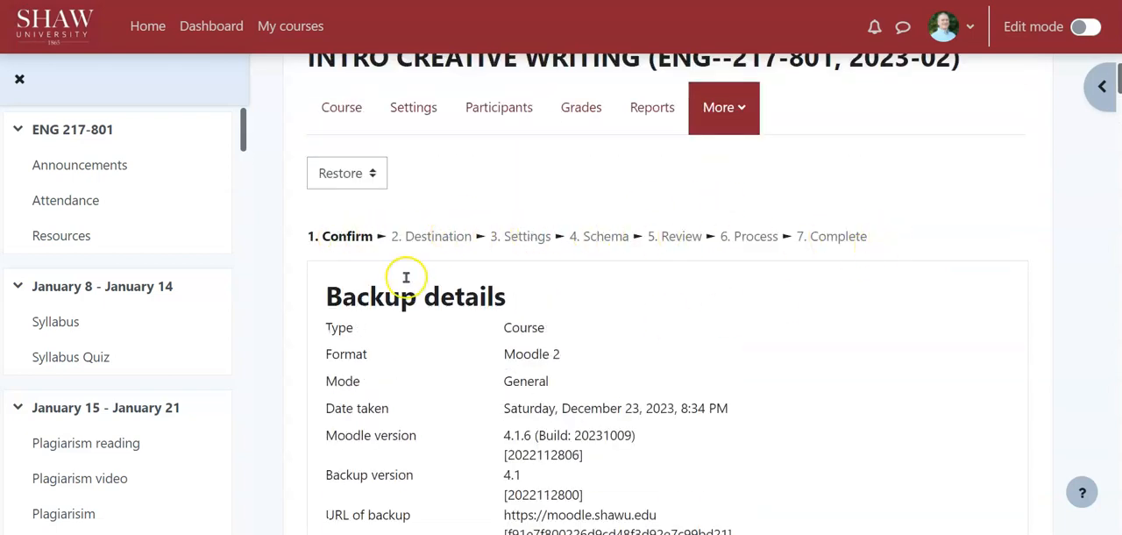
scroll(908, 280, down, 20)
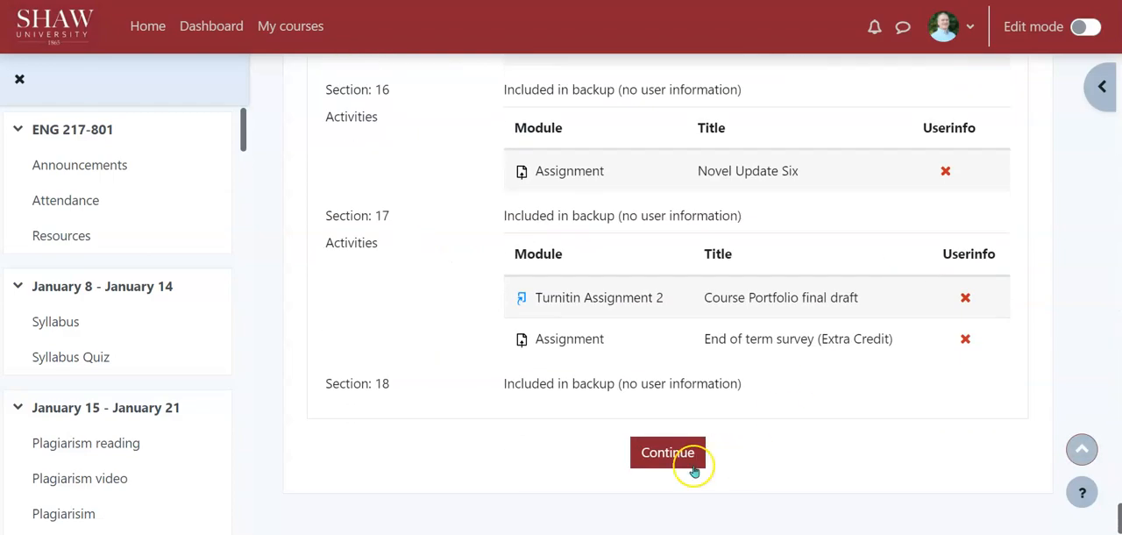
click(656, 459)
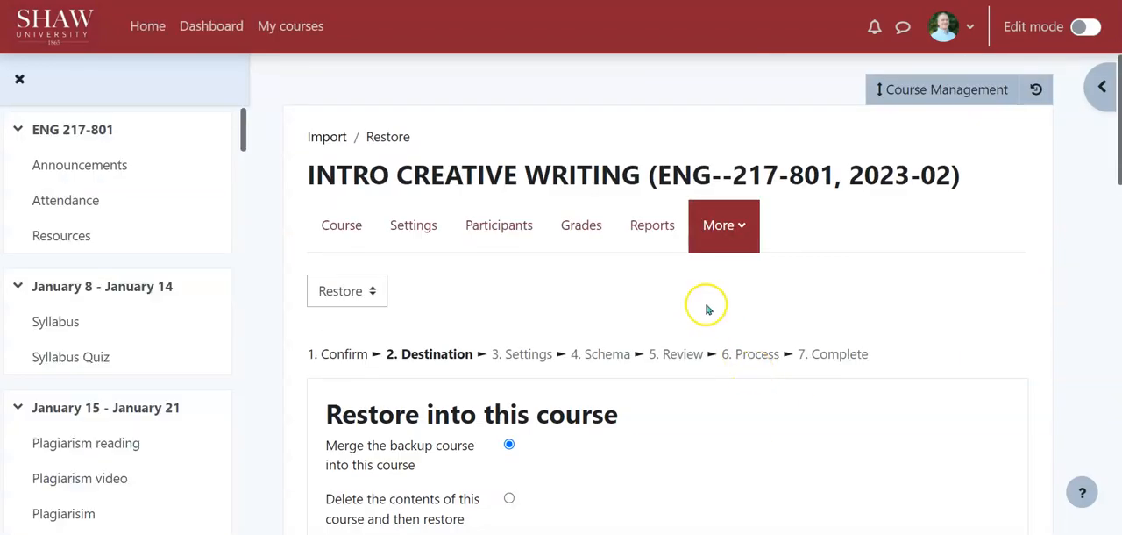
Examine the destination options for restoring into this course or an existing course, including the merge and delete choices and the course list.
scroll(706, 312, down, 10)
scroll(708, 308, up, 7)
scroll(708, 309, up, 3)
scroll(708, 309, down, 3)
scroll(708, 308, up, 2)
scroll(708, 309, up, 1)
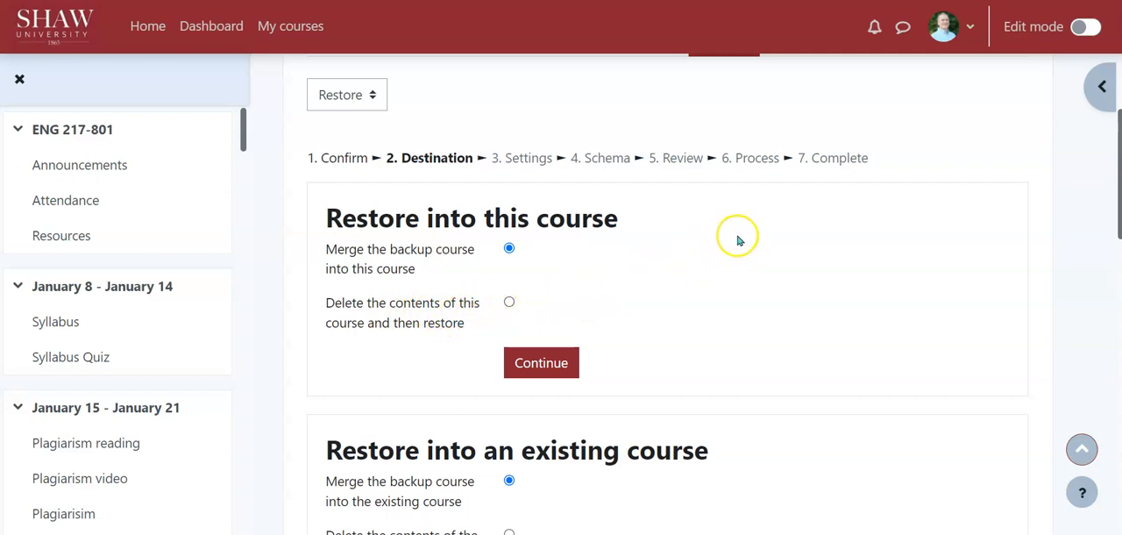
scroll(740, 239, down, 2)
scroll(741, 238, down, 1)
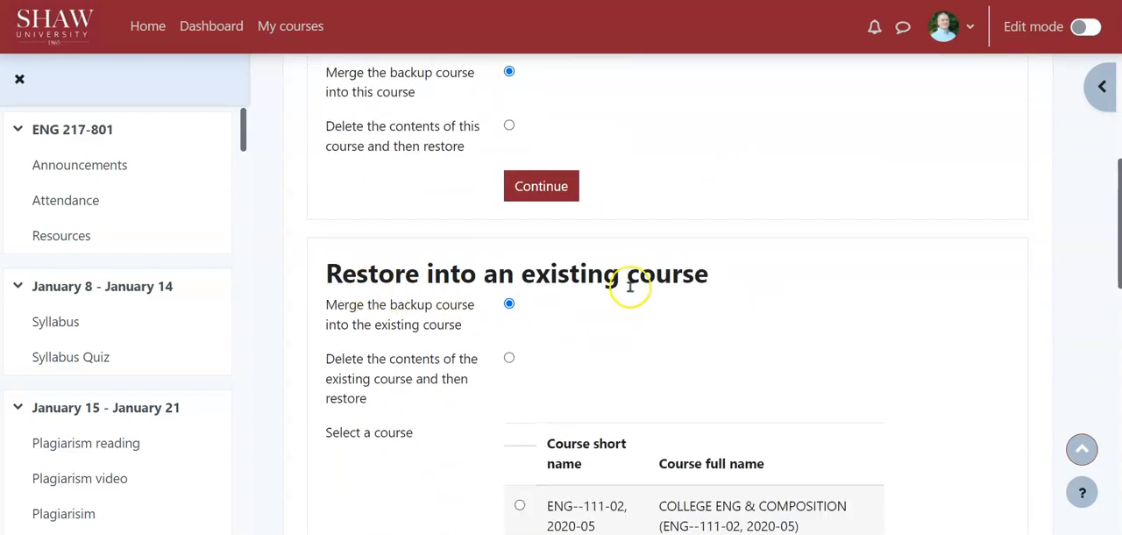
scroll(529, 310, down, 2)
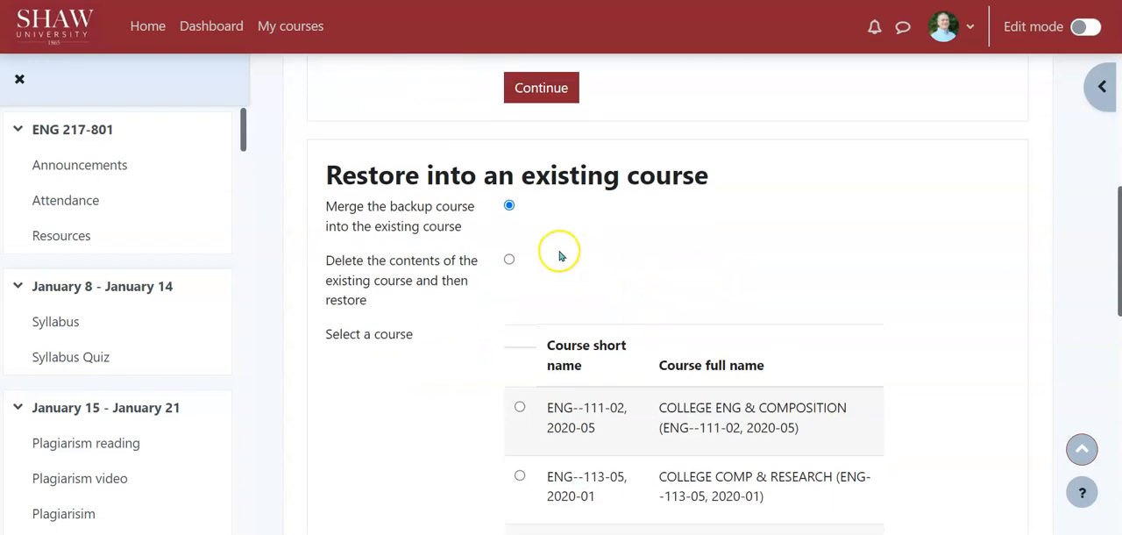
scroll(741, 268, down, 2)
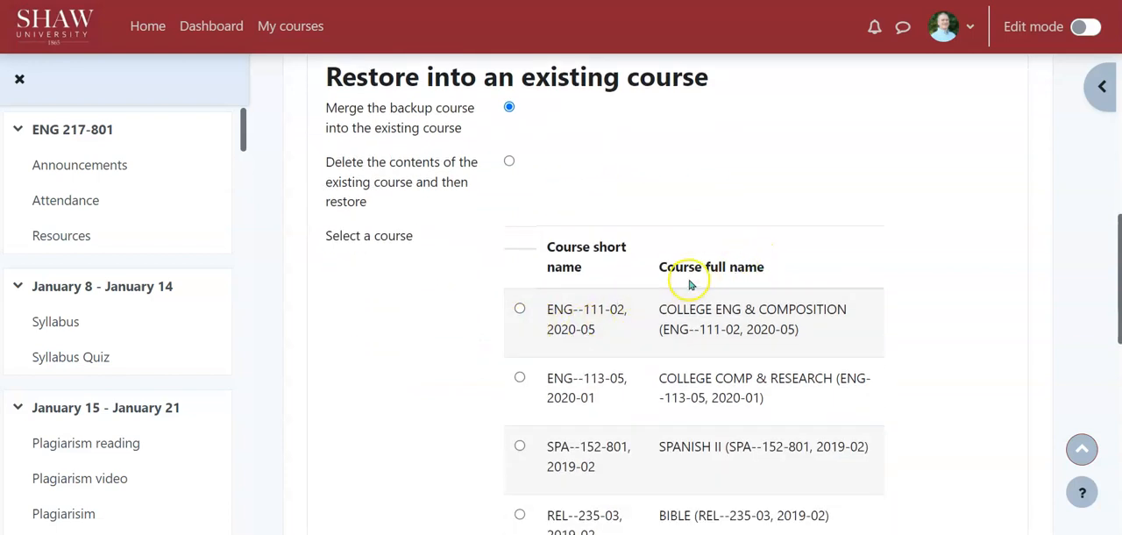
scroll(698, 283, down, 2)
scroll(689, 273, down, 10)
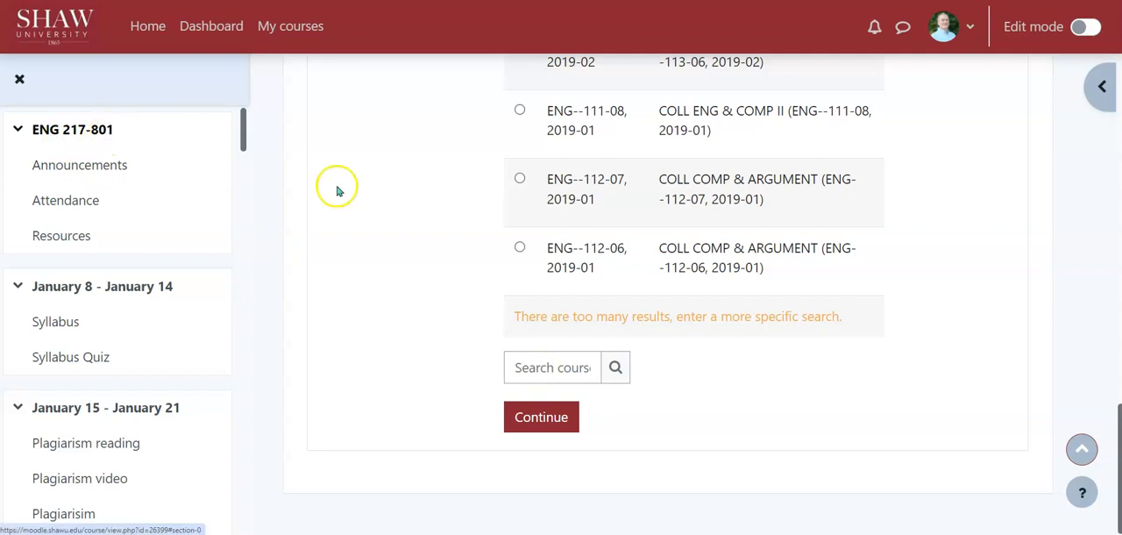
Choose the existing course ENG--113-06, 2019-02 as the restore destination with its contents deleted first, and continue to the restore settings.
scroll(644, 263, up, 3)
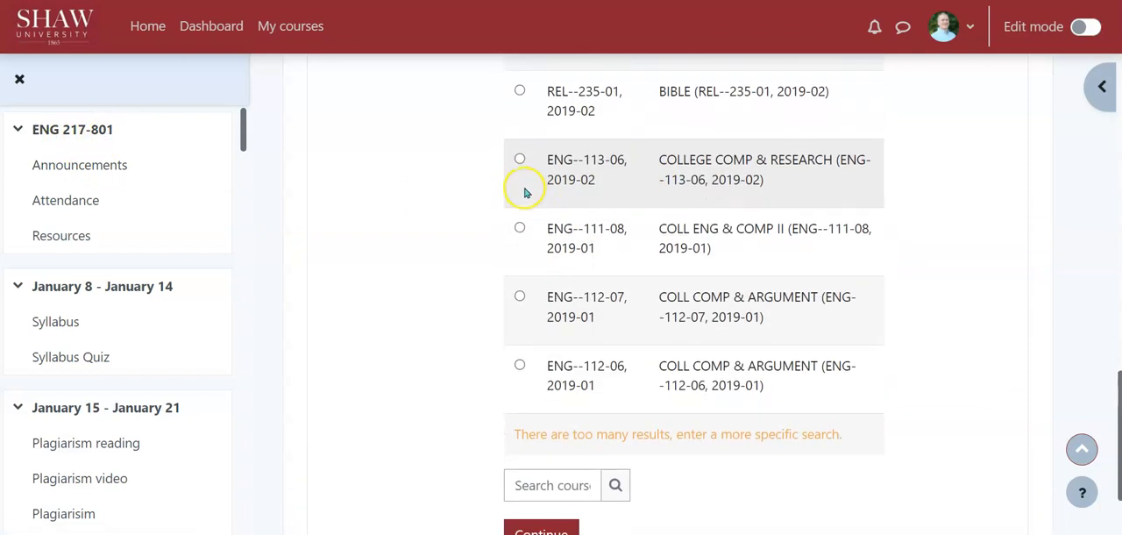
click(520, 159)
scroll(438, 188, up, 10)
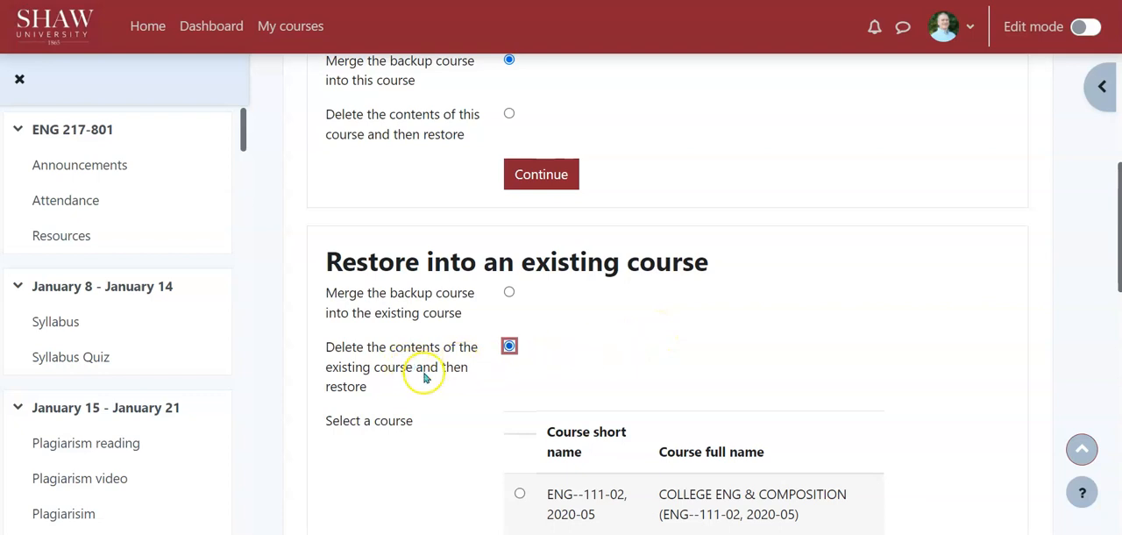
scroll(618, 325, down, 10)
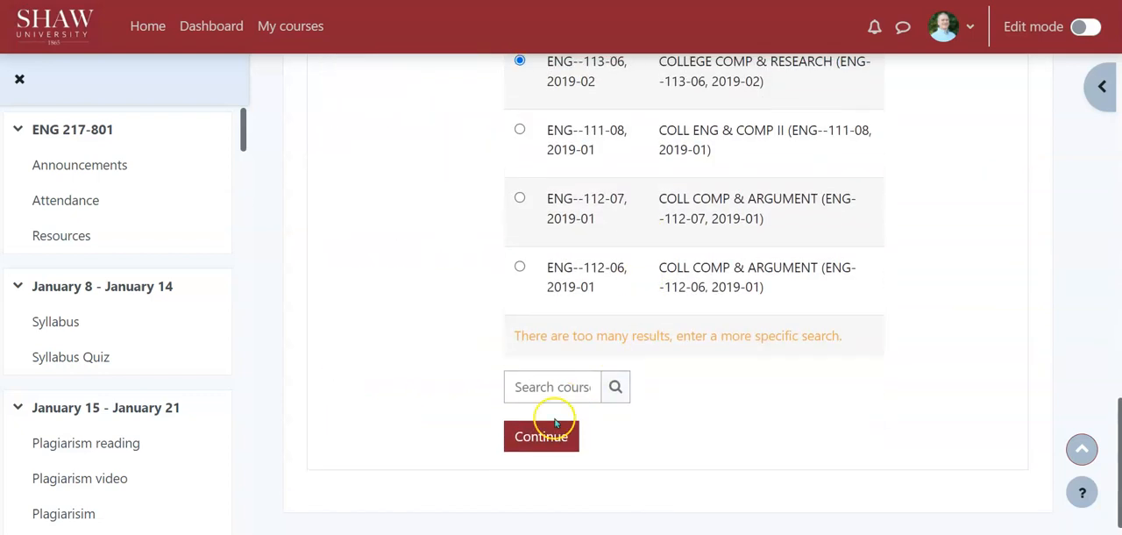
click(542, 435)
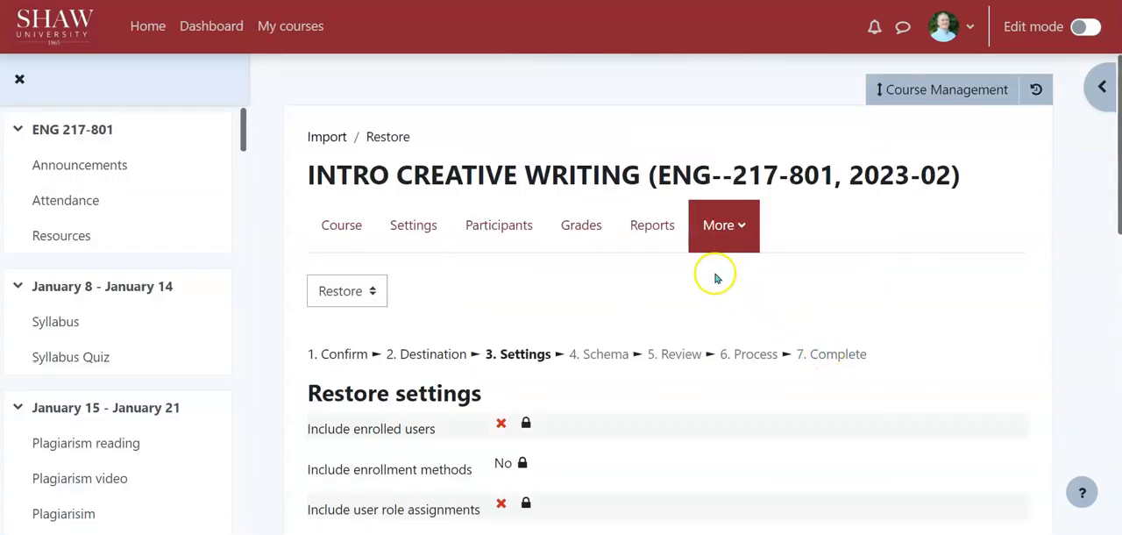
Accept the default restore settings and the full schema of sections and activities, proceeding to the review stage.
scroll(623, 257, down, 10)
click(580, 431)
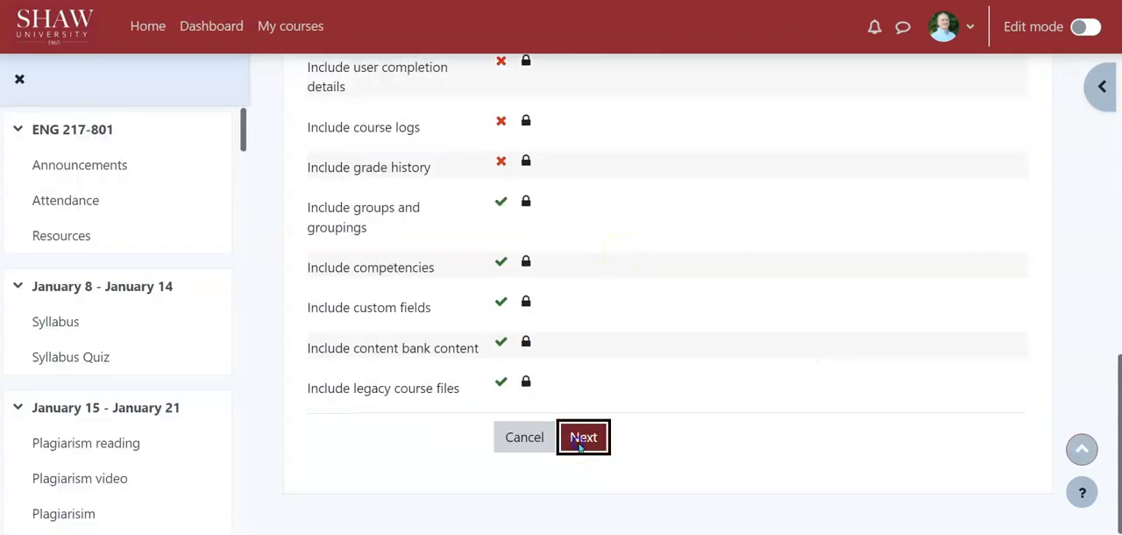
scroll(727, 311, down, 2)
scroll(721, 305, down, 20)
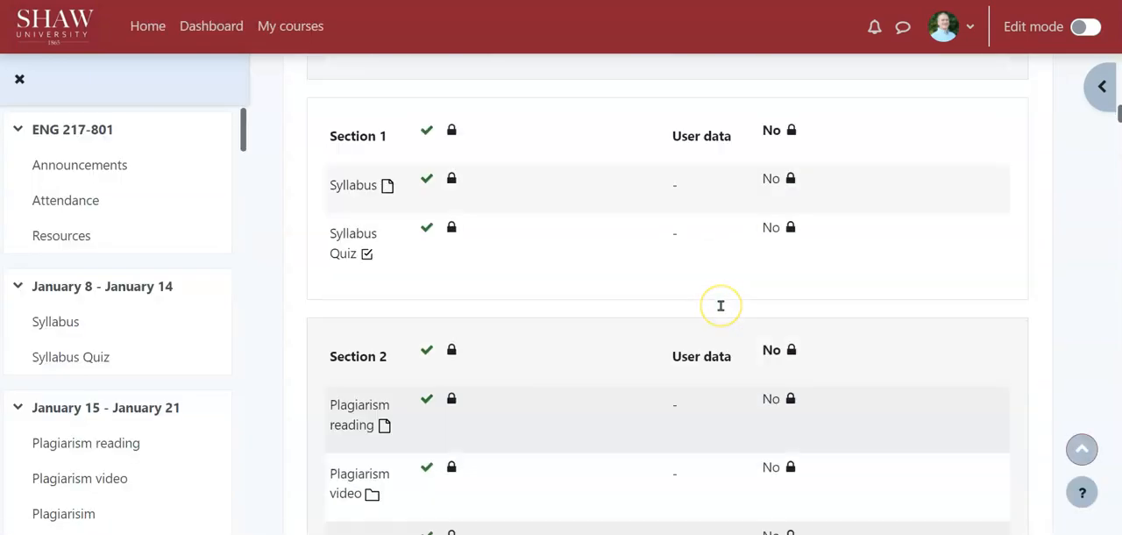
scroll(721, 305, down, 20)
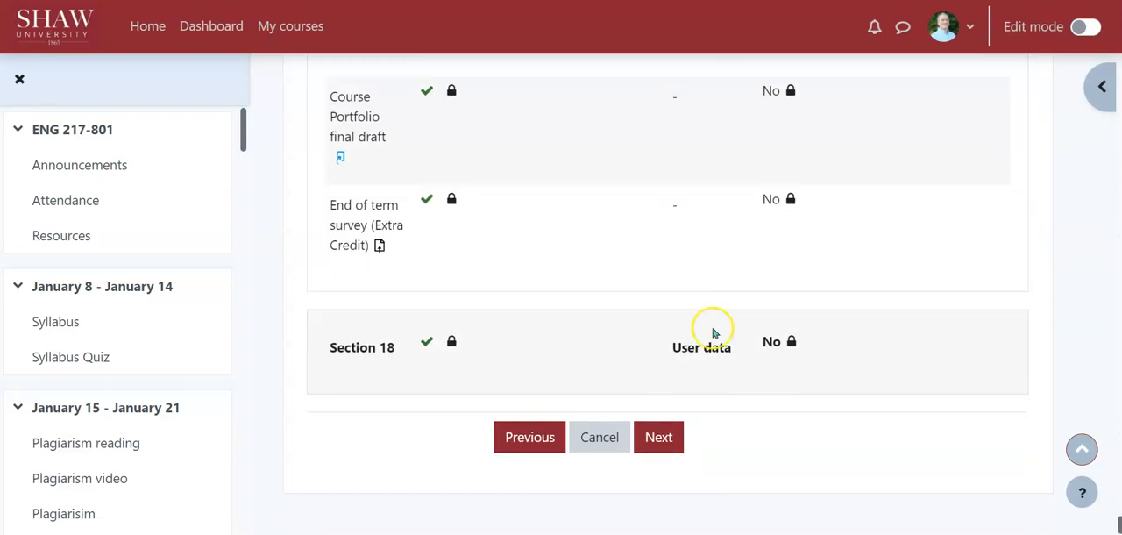
click(658, 436)
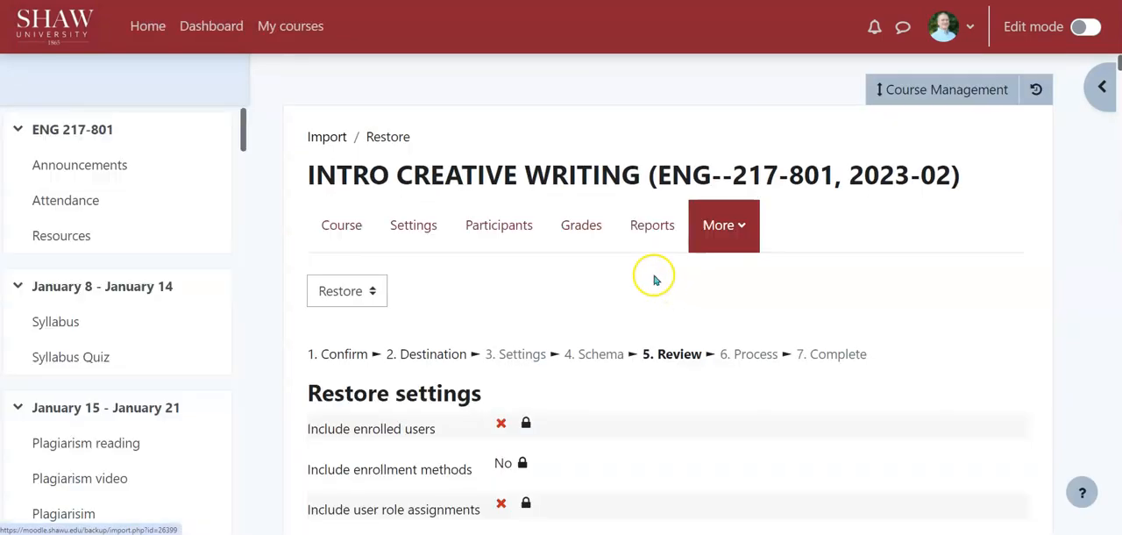
Look over the restore review through its final section, and cancel the restore to return to the course page.
scroll(653, 279, down, 20)
scroll(647, 257, down, 20)
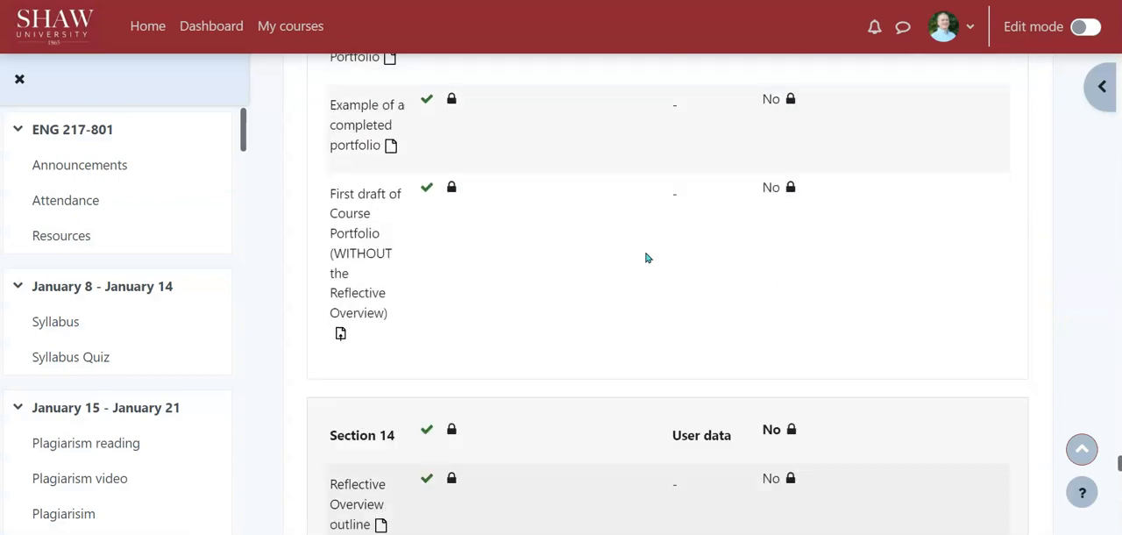
scroll(647, 258, down, 10)
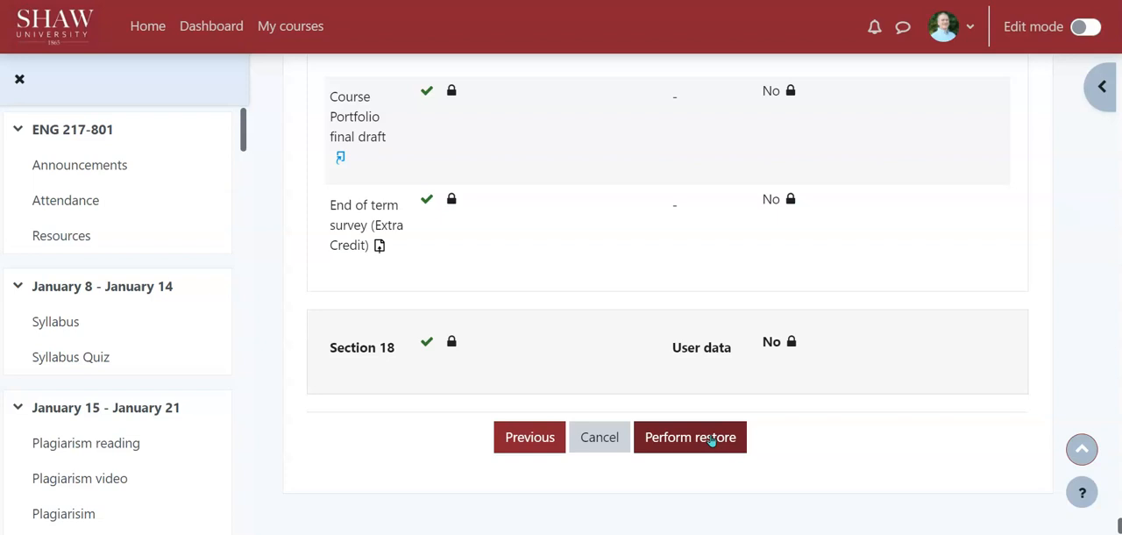
scroll(548, 298, up, 15)
scroll(551, 302, down, 15)
click(576, 436)
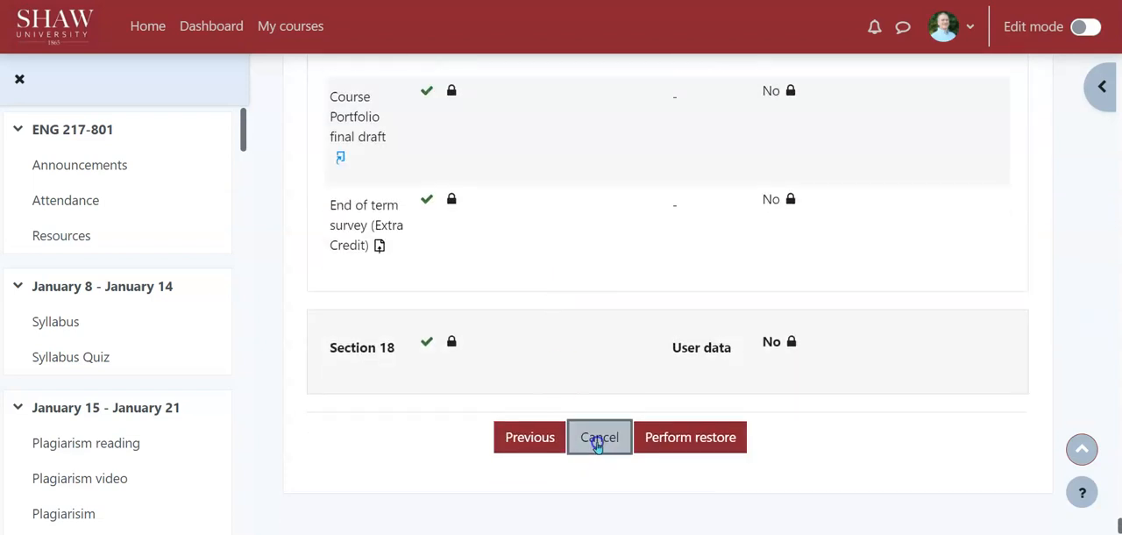
click(487, 367)
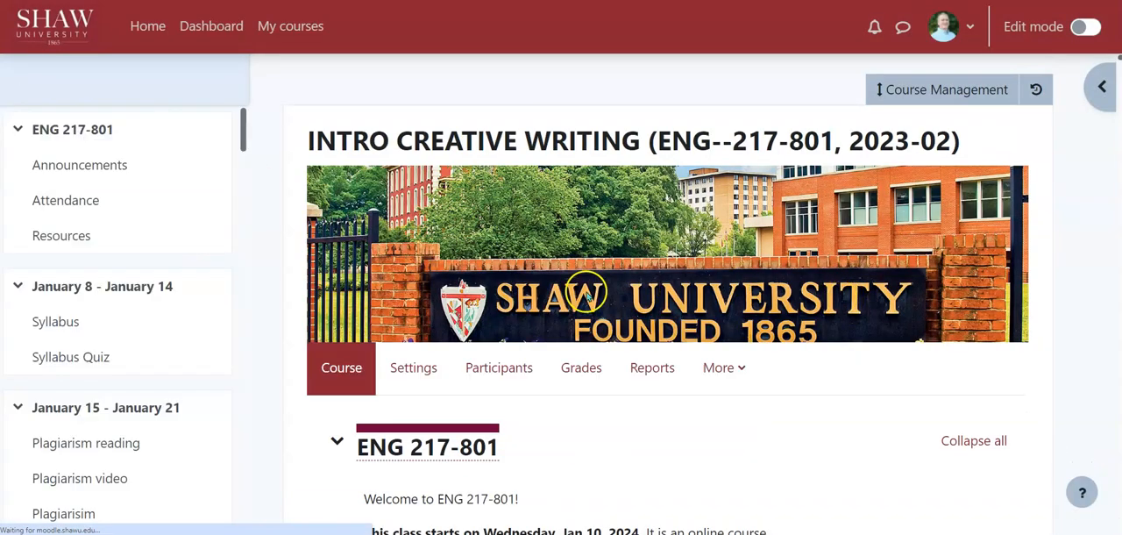
scroll(631, 298, down, 2)
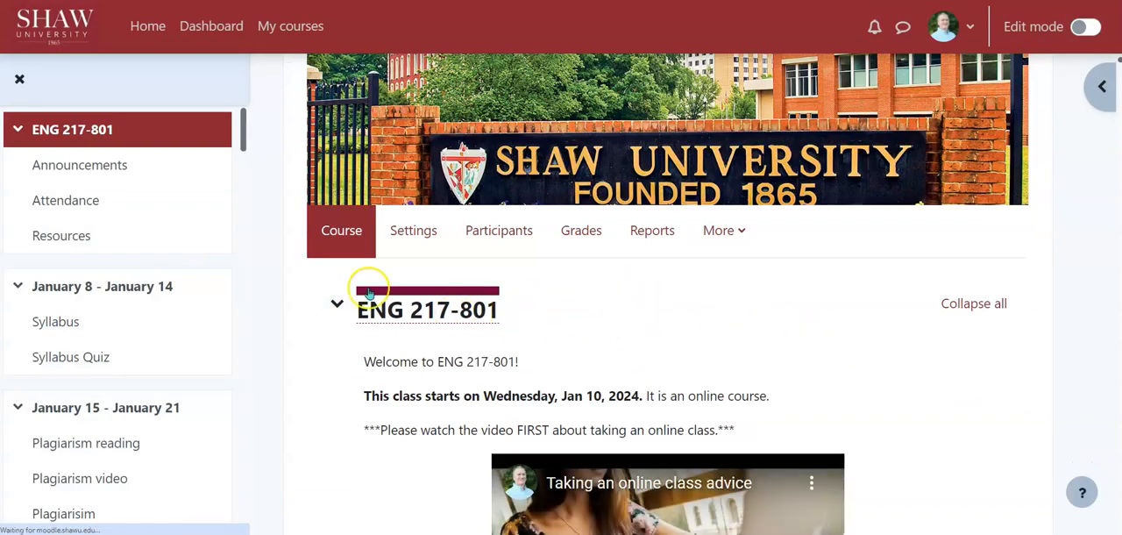
scroll(919, 379, down, 5)
scroll(919, 379, up, 4)
scroll(481, 273, down, 1)
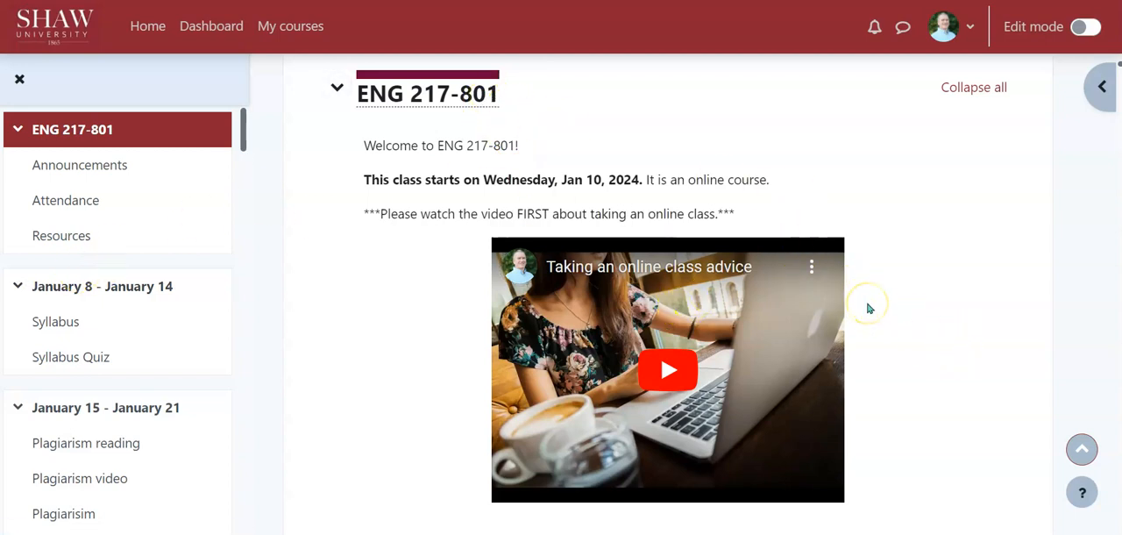
scroll(921, 296, up, 4)
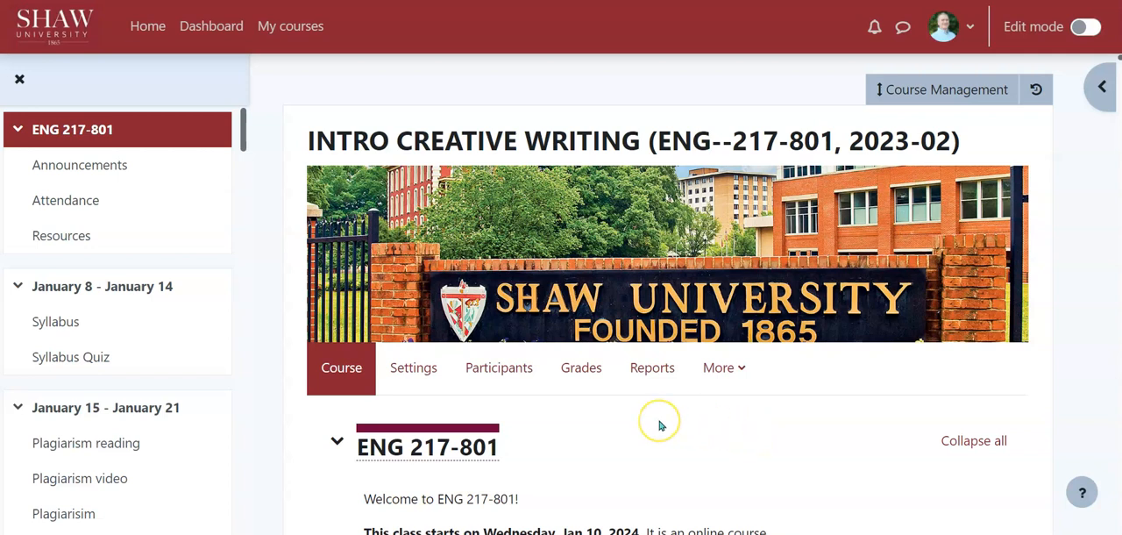
click(502, 394)
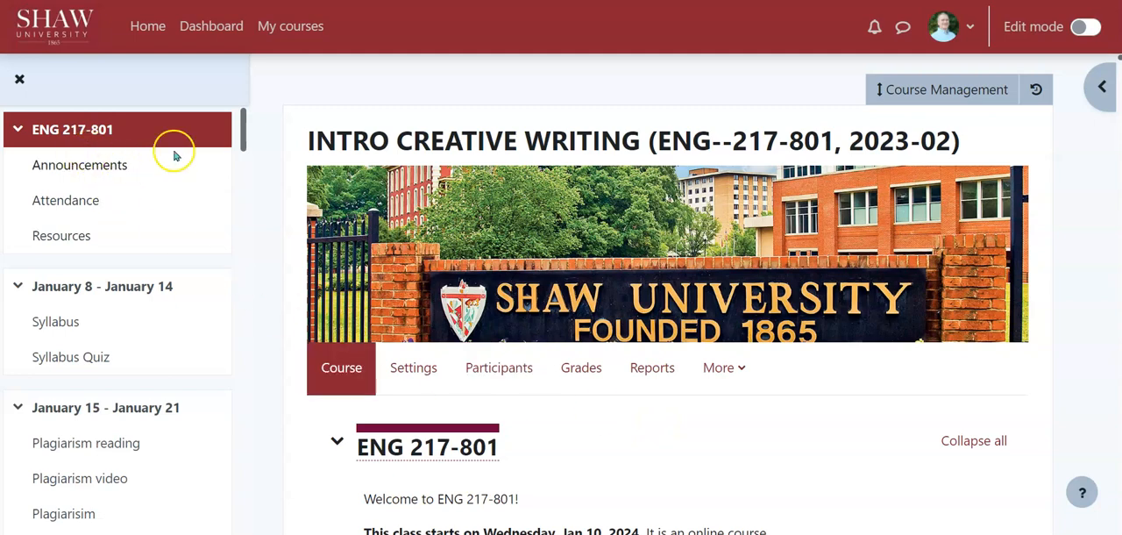